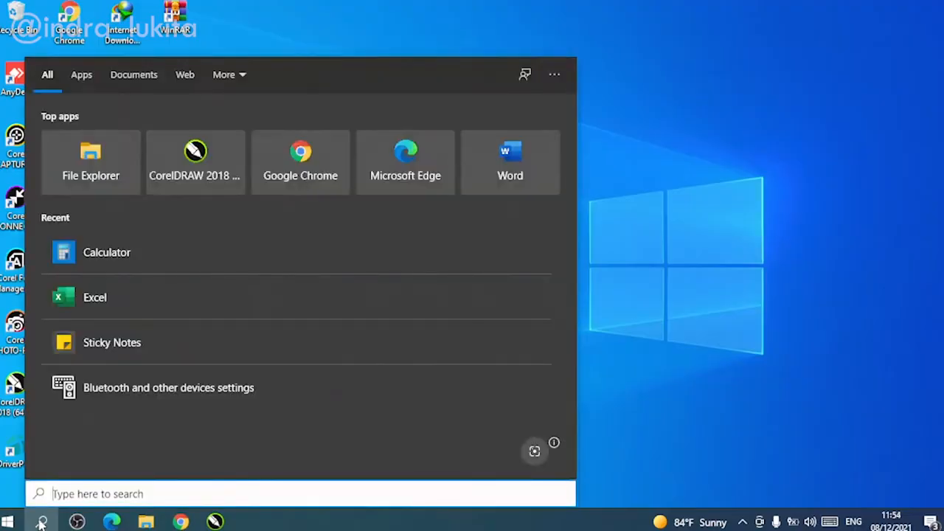
Open Paint and scan the front of the invitation blank as a color picture with the Canon MP280 scanner.
text(pa)
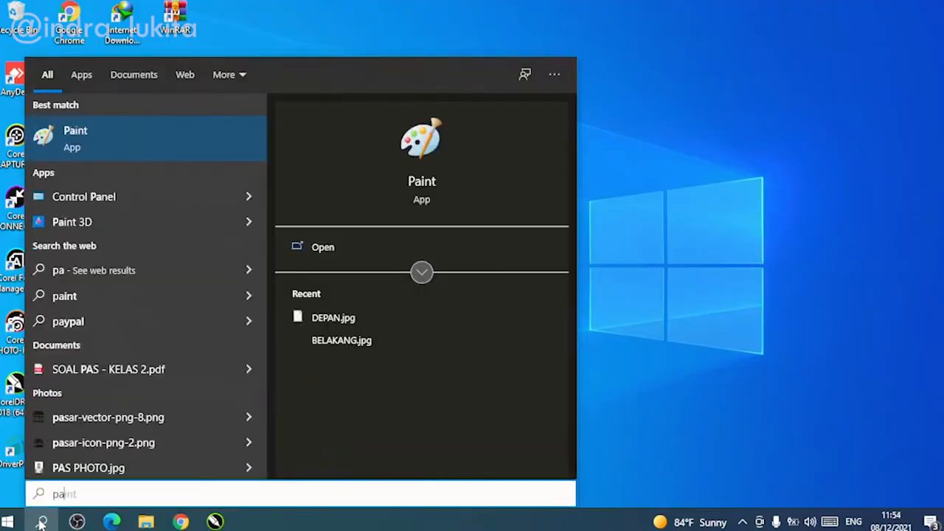
click(305, 256)
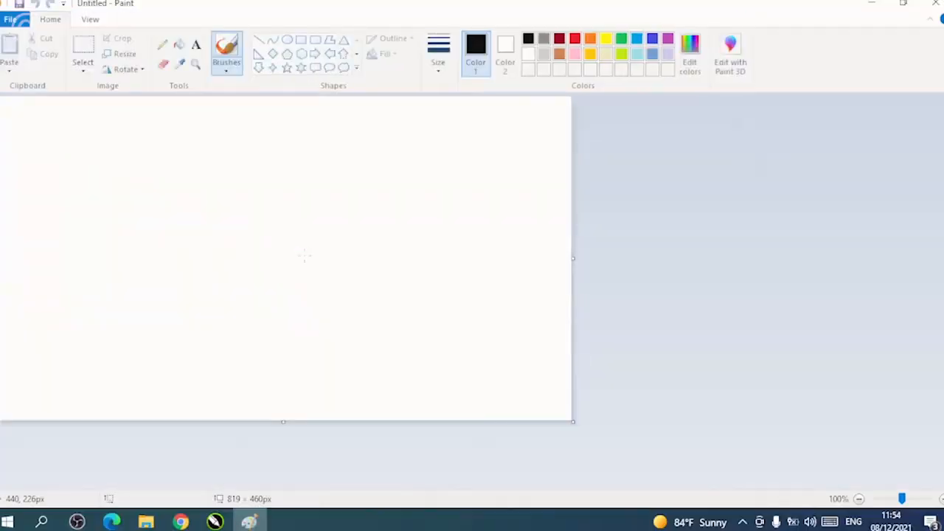
click(8, 21)
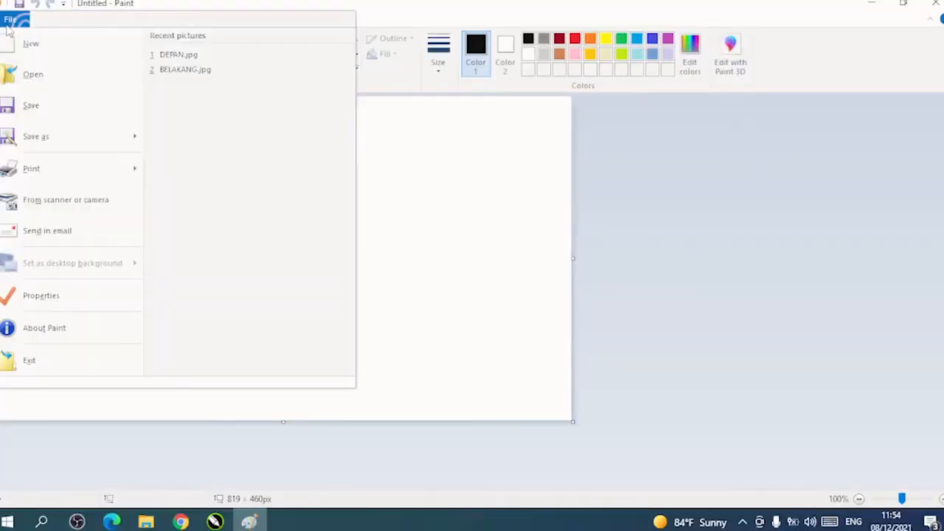
click(48, 204)
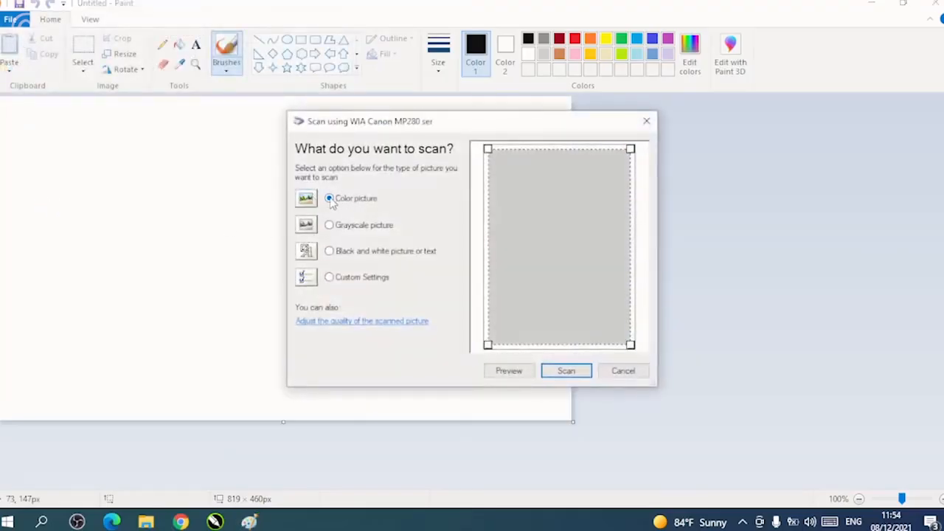
click(582, 370)
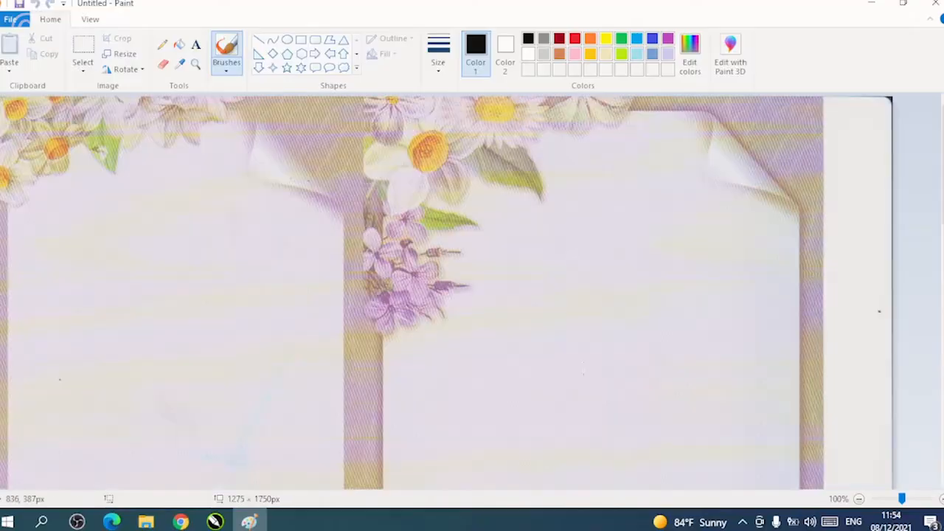
Save the front scan as the JPEG file BLANGKO 280 DEPAN in the UNDANGAN PERNIKAHAN folder.
scroll(413, 295, down, 3)
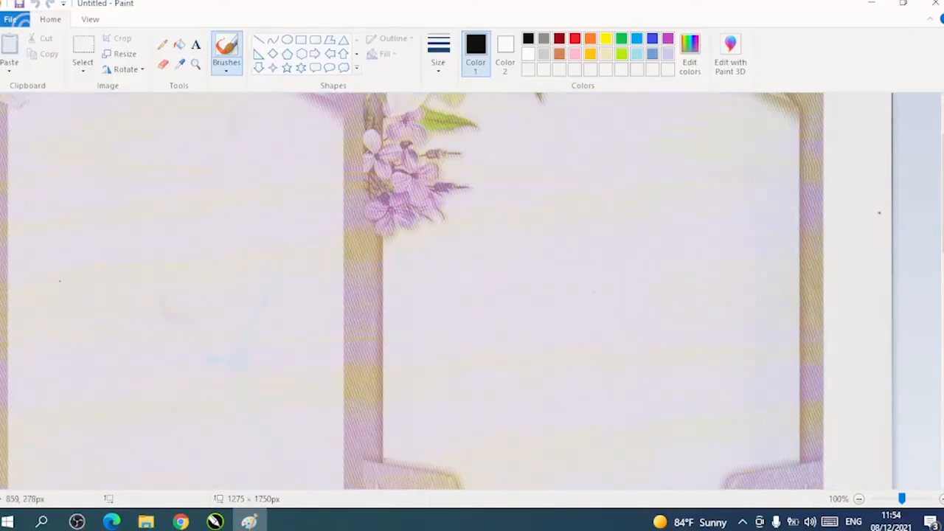
scroll(664, 363, down, 6)
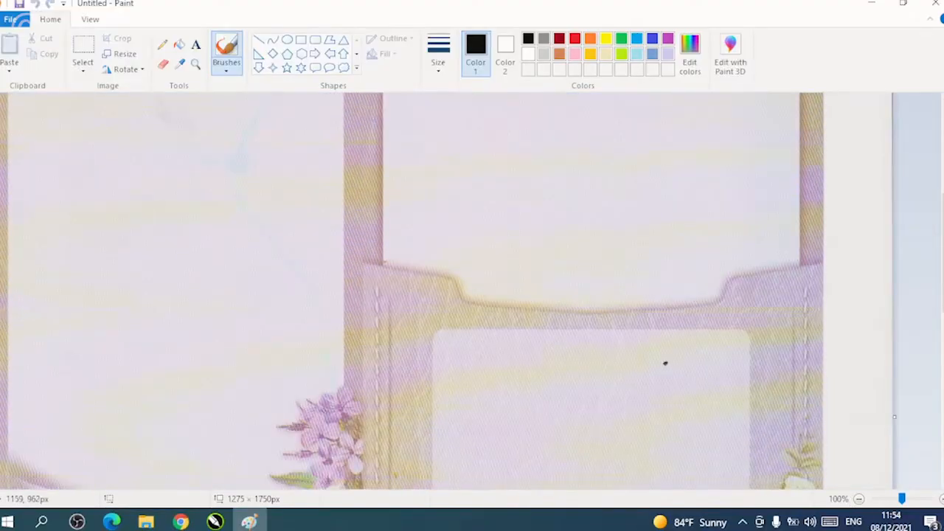
scroll(664, 363, down, 1)
click(10, 20)
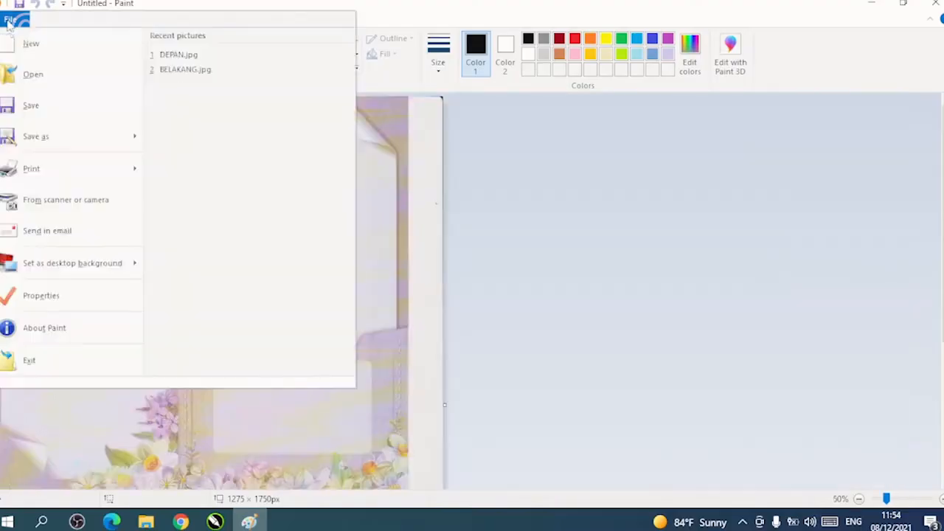
click(37, 138)
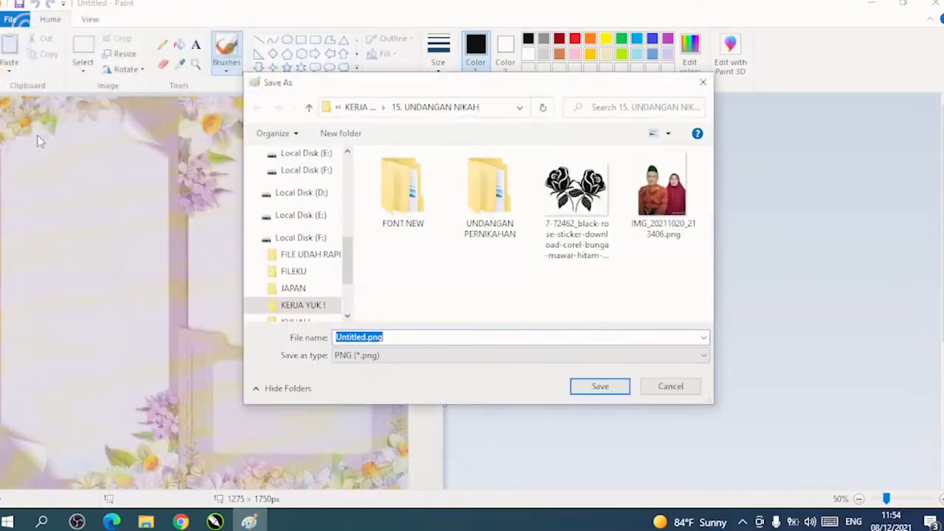
click(516, 355)
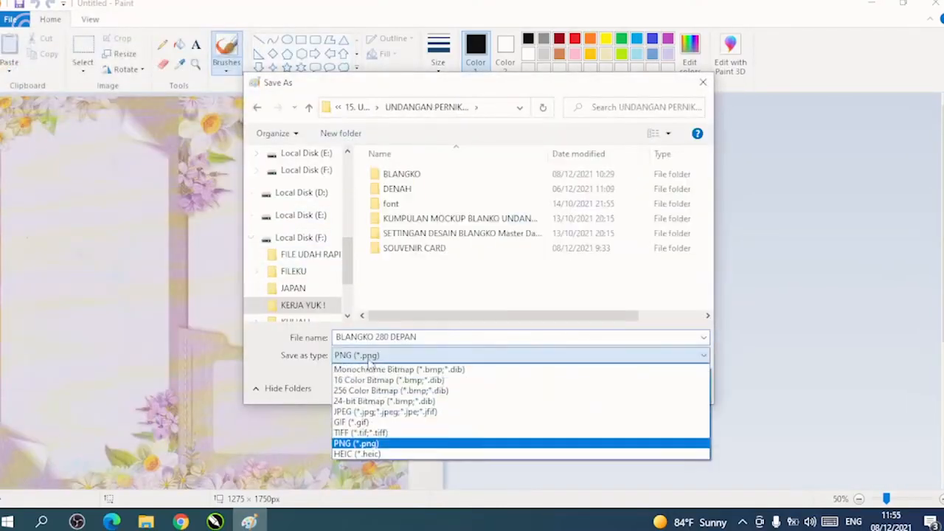
click(361, 411)
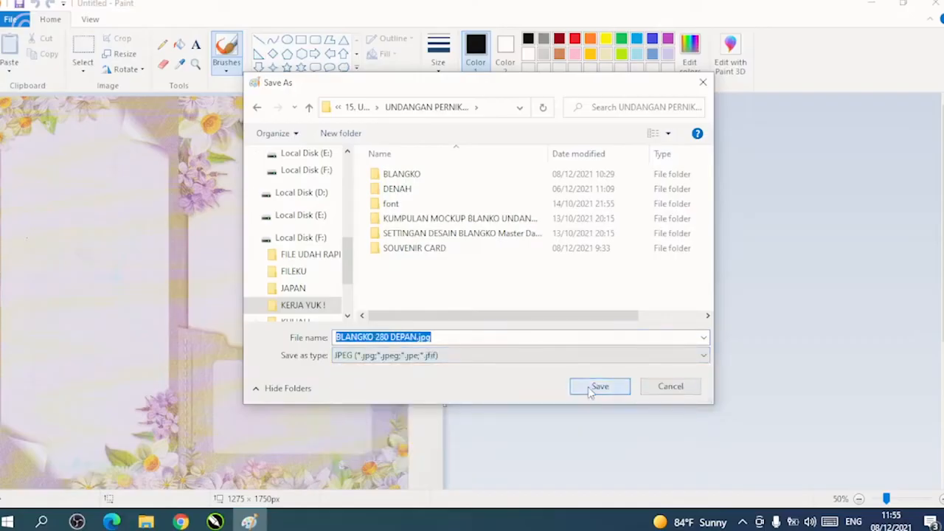
click(596, 387)
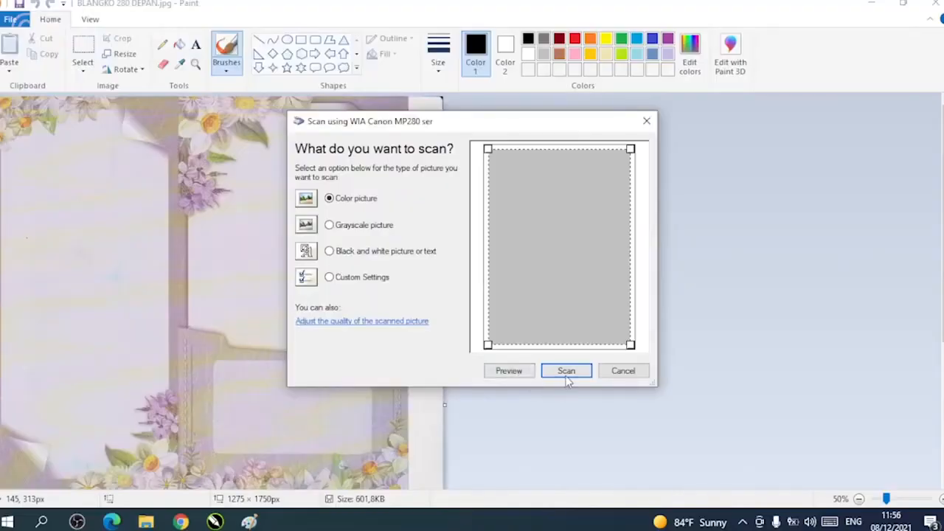
Scan the back of the invitation blank in color and save it in the same folder as the JPEG BLANGKO 280 BLKG.
click(566, 372)
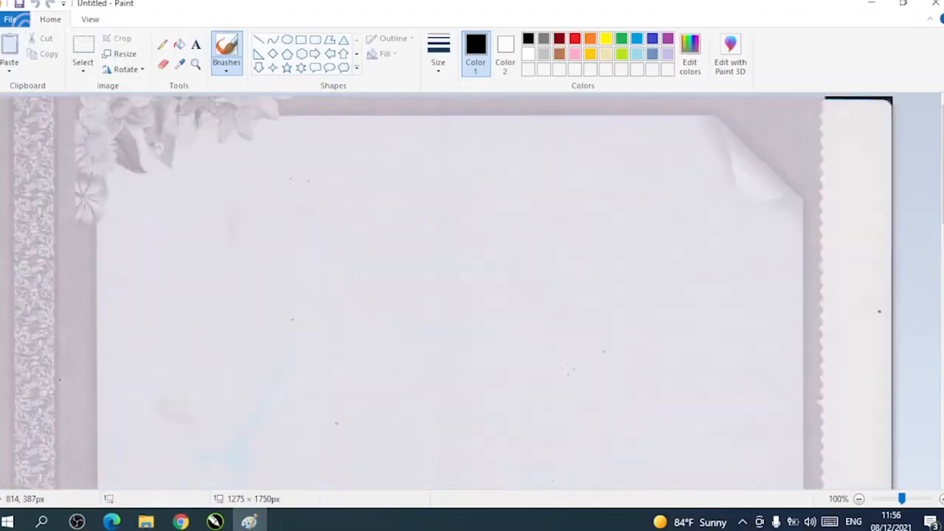
scroll(487, 293, down, 4)
click(11, 19)
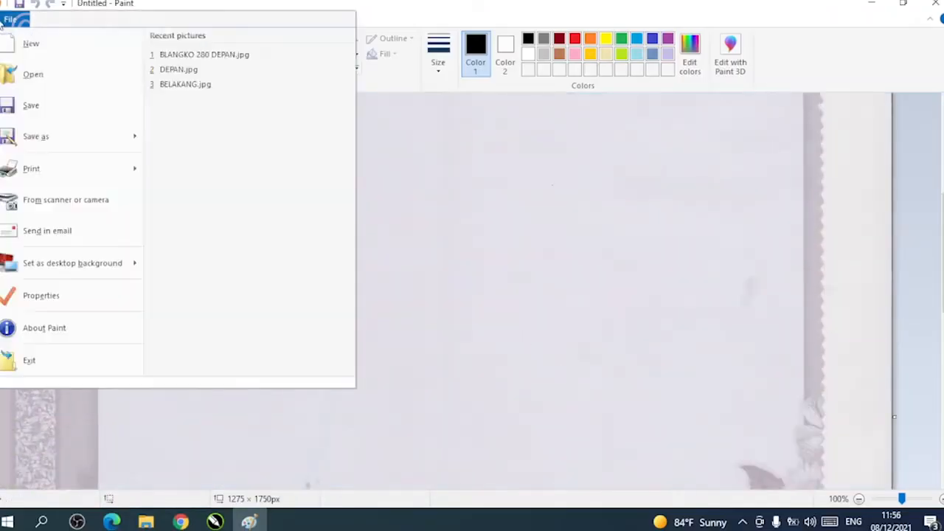
click(42, 144)
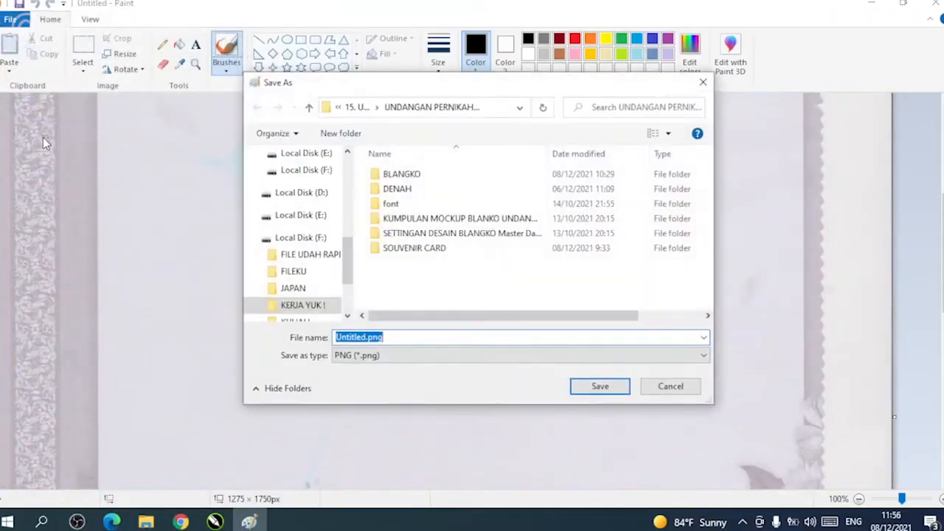
click(383, 356)
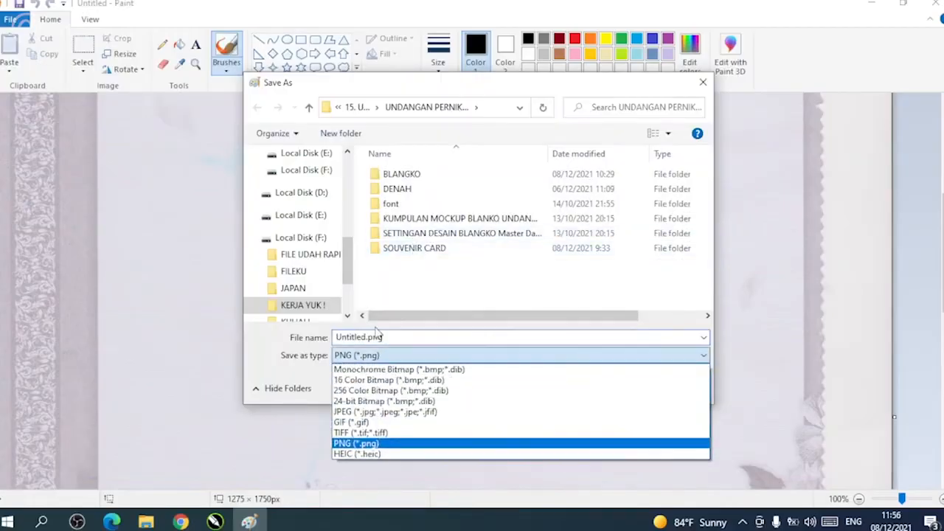
click(372, 412)
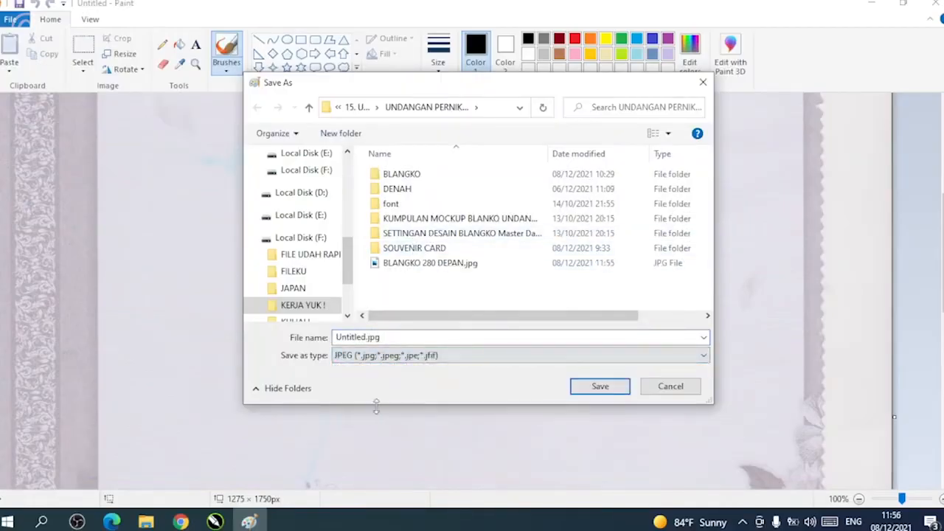
click(432, 264)
click(410, 337)
click(415, 336)
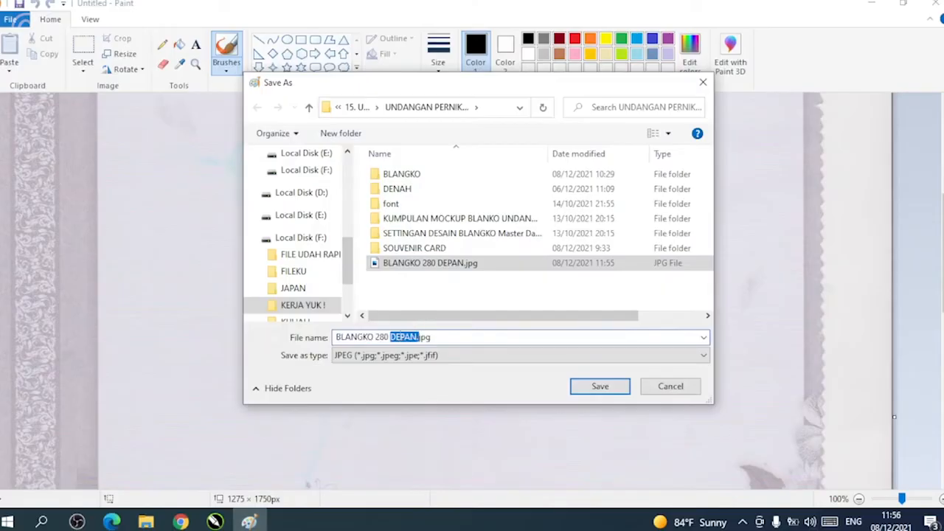
text(BLKG)
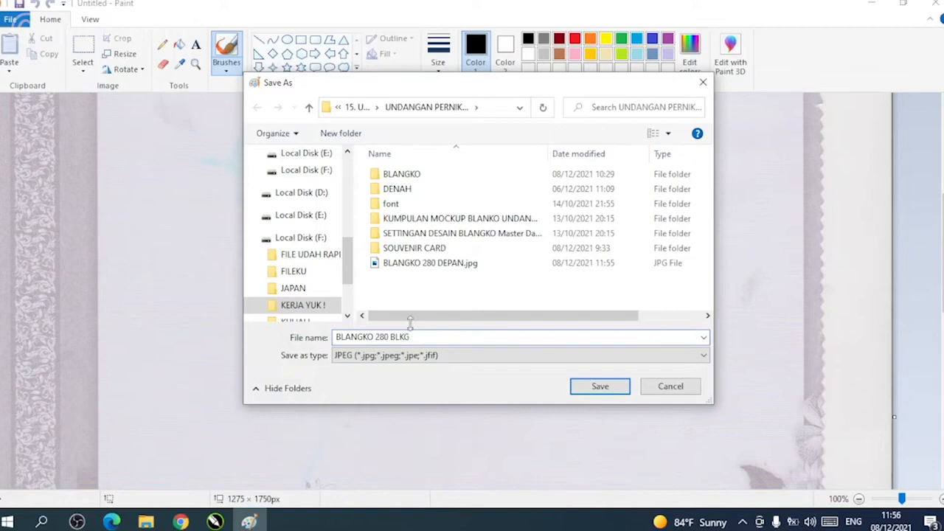
key(Return)
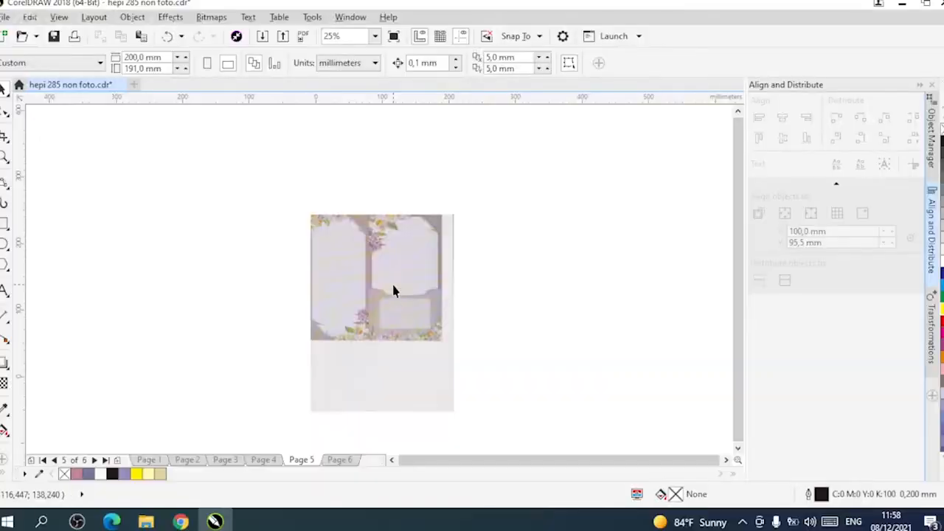
In CorelDRAW, draw a crop area around the invitation artwork of the front scan and set it to 200 by 190 mm.
click(395, 281)
scroll(392, 257, up, 2)
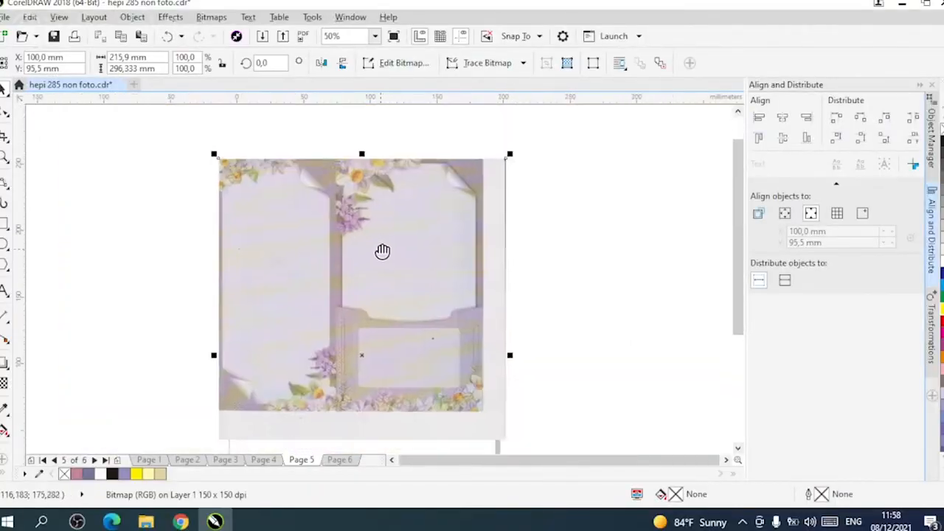
click(4, 139)
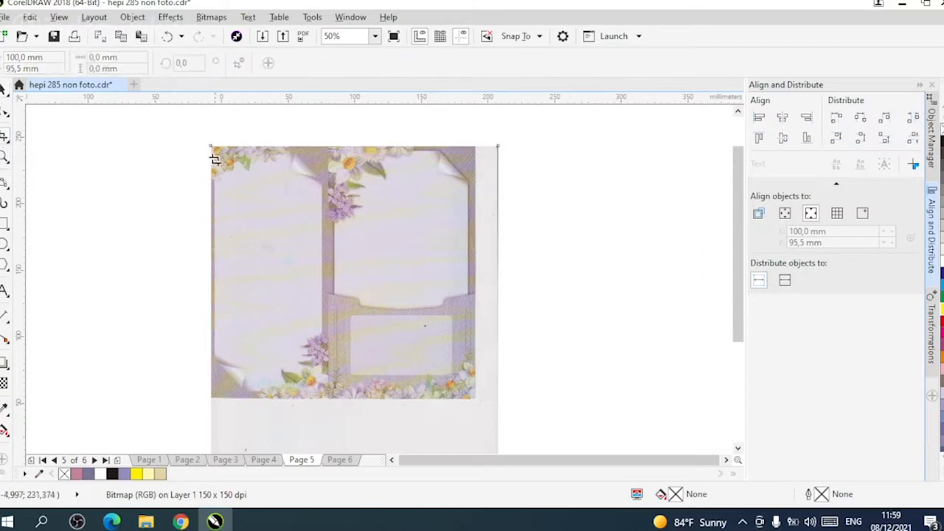
drag(211, 146, 474, 399)
double_click(347, 269)
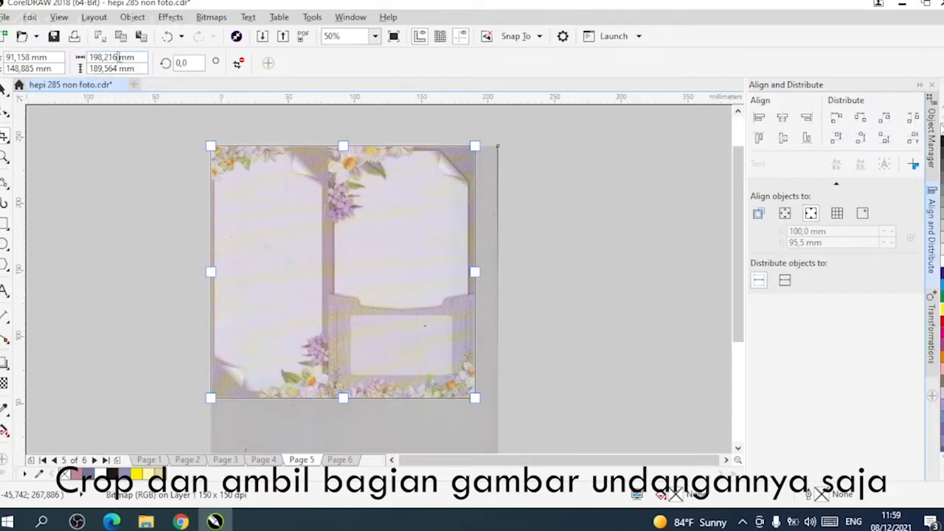
text(2)
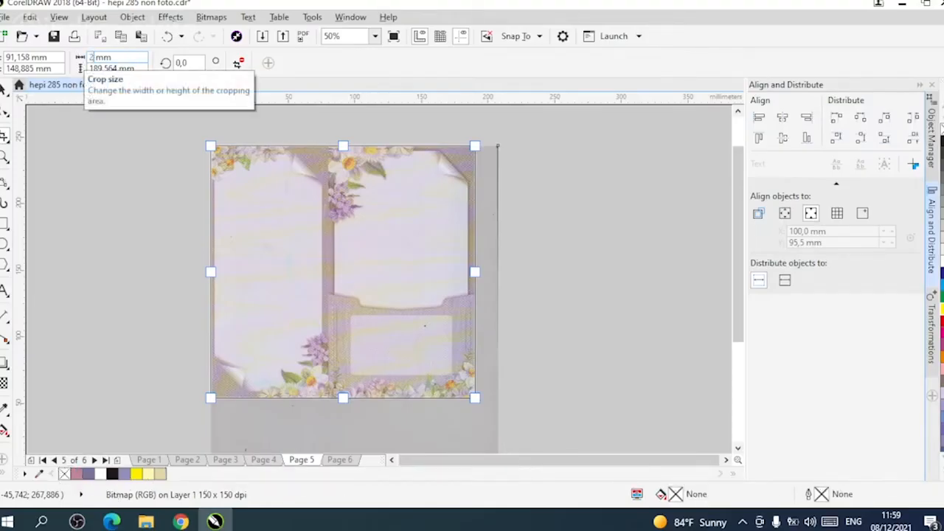
key(Tab)
text(19)
key(Return)
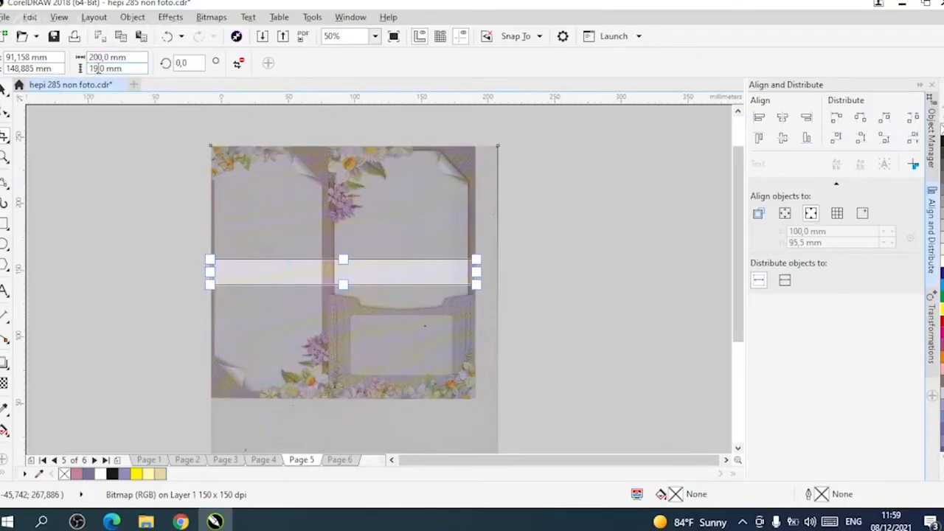
text(0)
key(Return)
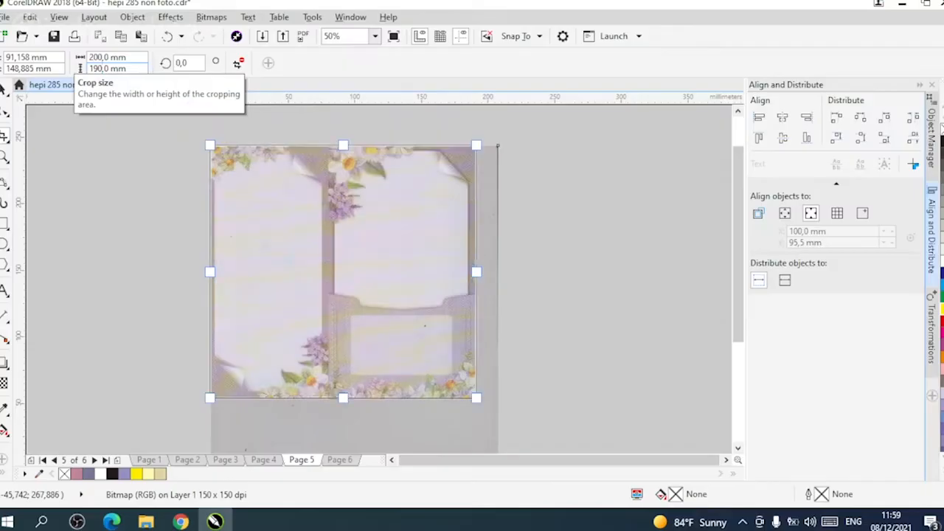
Apply the crop to the front scan and move the cropped image off the page, to the left of the back scan.
click(5, 89)
click(4, 135)
double_click(370, 209)
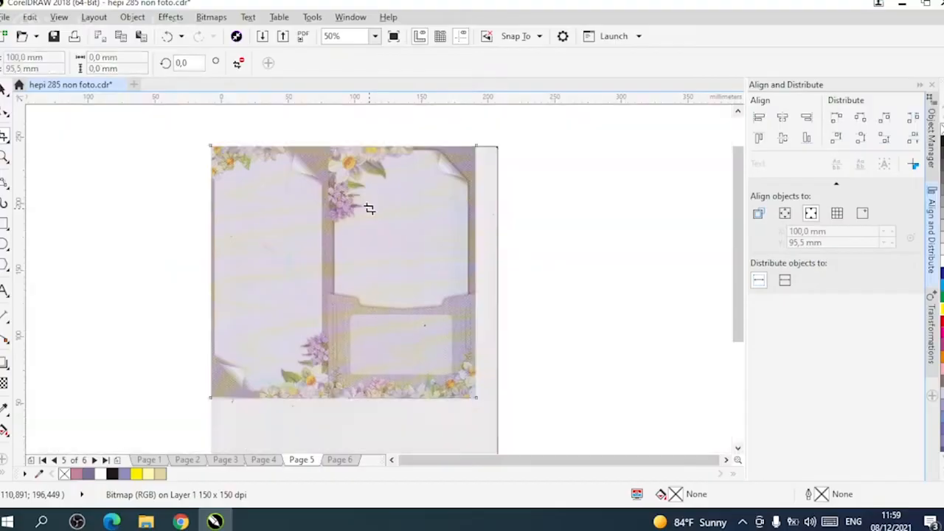
click(350, 245)
scroll(349, 245, down, 1)
drag(350, 245, 209, 236)
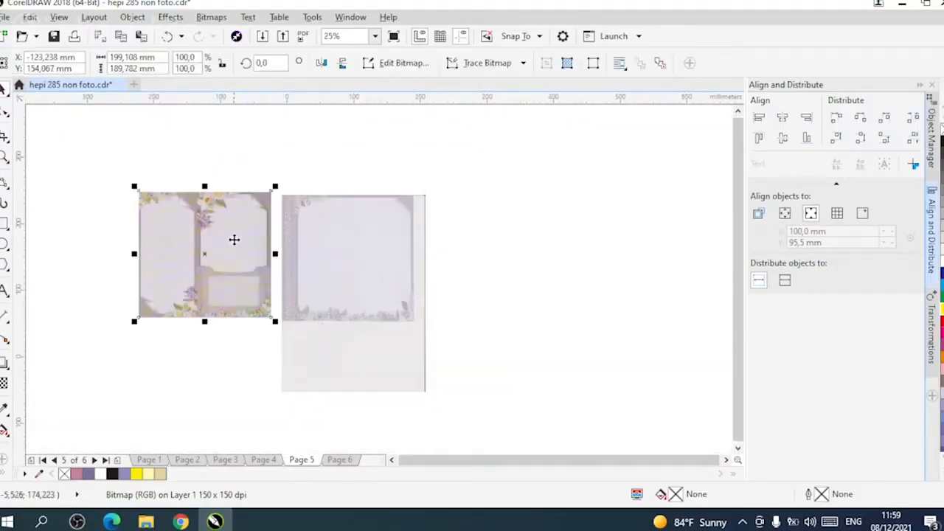
Draw a crop area around the invitation artwork of the back scan and set it to 200 by 190 mm.
click(329, 247)
scroll(348, 244, up, 1)
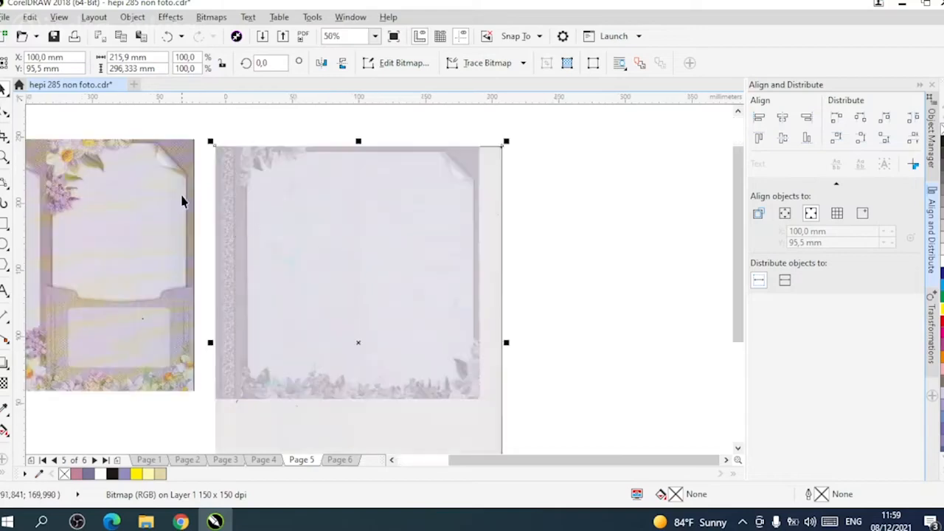
click(4, 137)
drag(216, 148, 480, 400)
text(200)
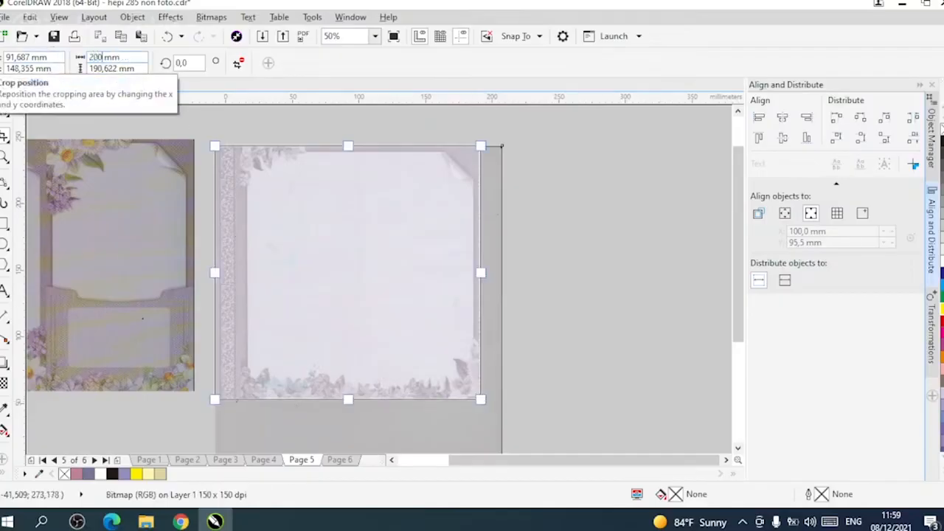
key(Tab)
text(190)
key(Return)
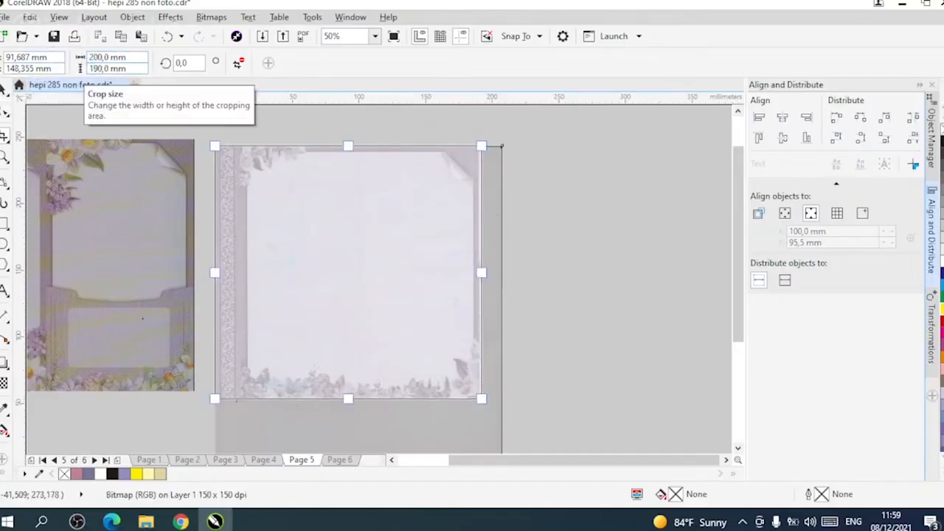
Apply the crop to the back scan and move the cropped image off the page, to the left of the front image.
click(3, 90)
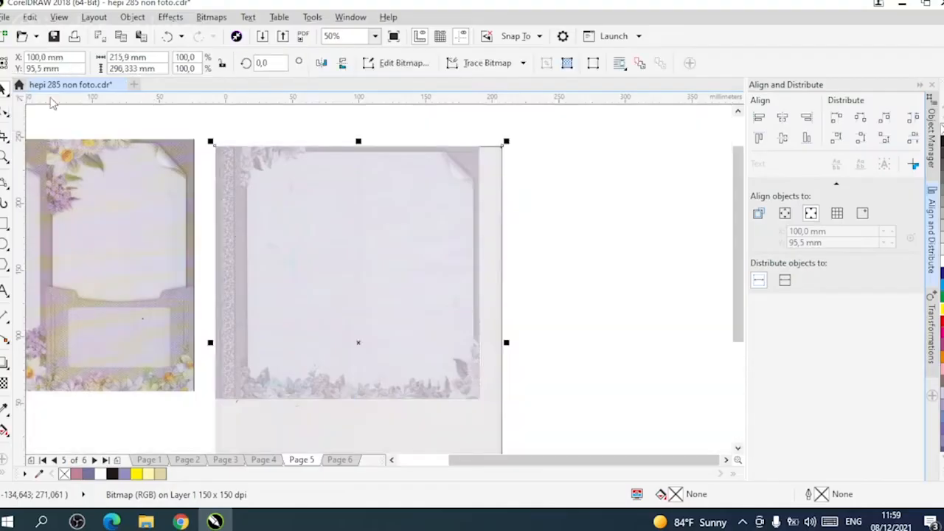
click(5, 136)
scroll(459, 263, up, 3)
scroll(461, 308, down, 5)
scroll(397, 315, up, 4)
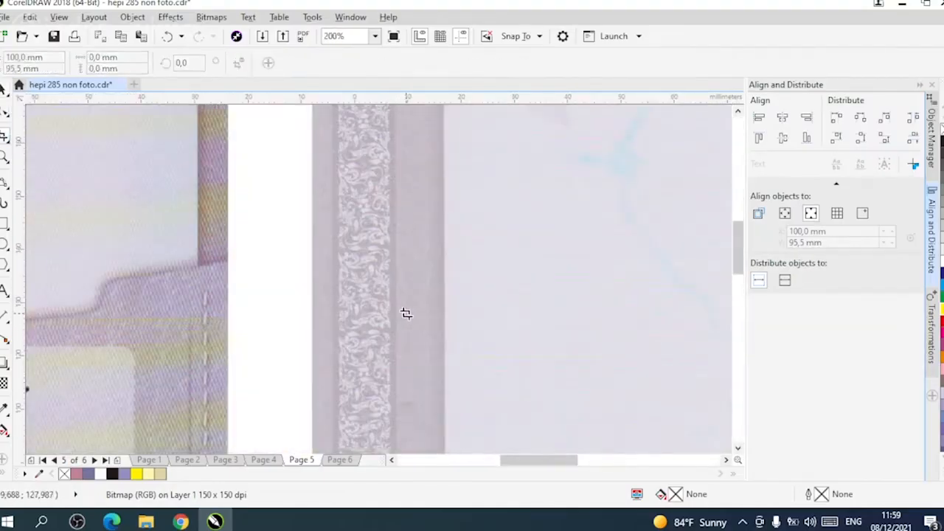
scroll(397, 315, down, 4)
click(4, 89)
drag(453, 297, 188, 316)
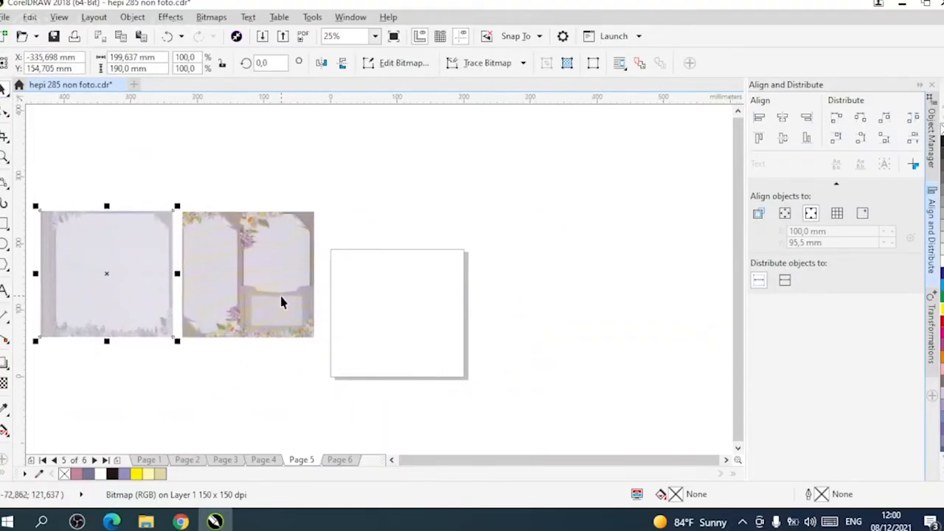
Centre the flowered front image on page 5, which is set to 200 by 191 mm.
click(265, 288)
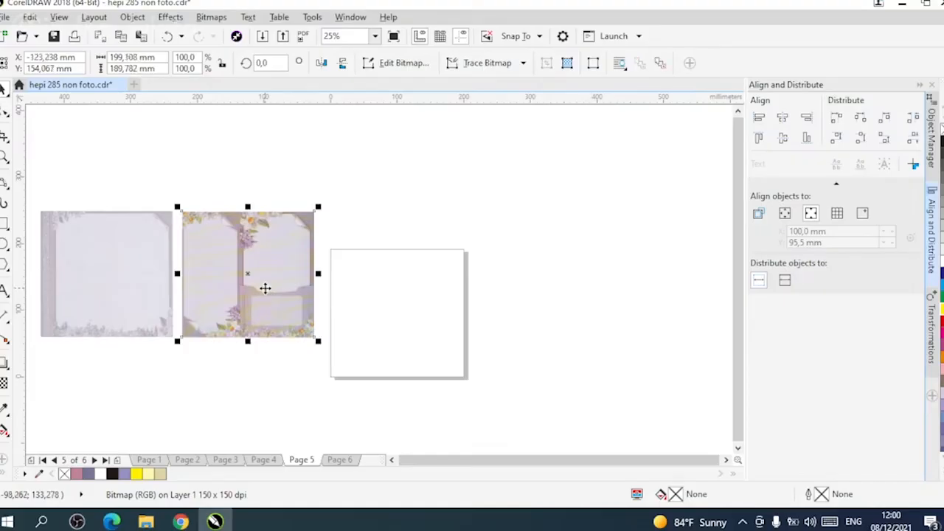
click(359, 208)
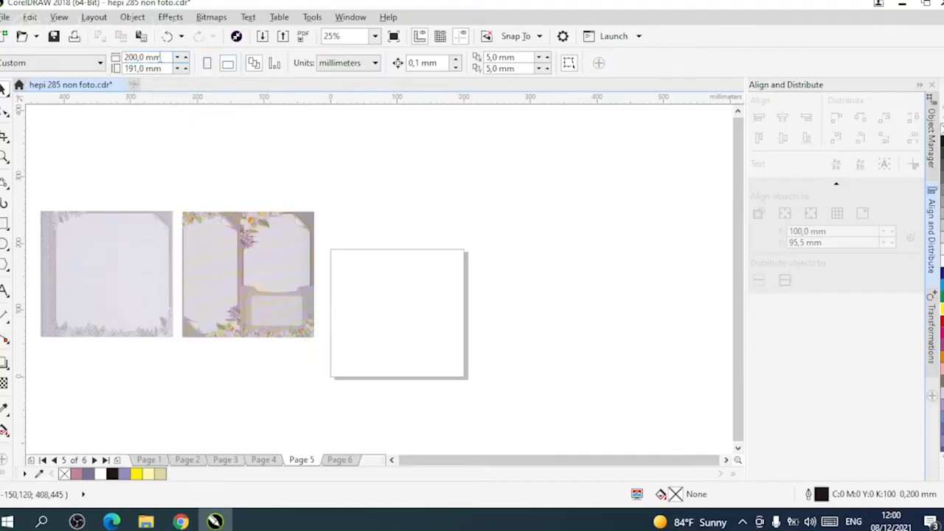
drag(139, 56, 123, 68)
click(217, 138)
click(251, 230)
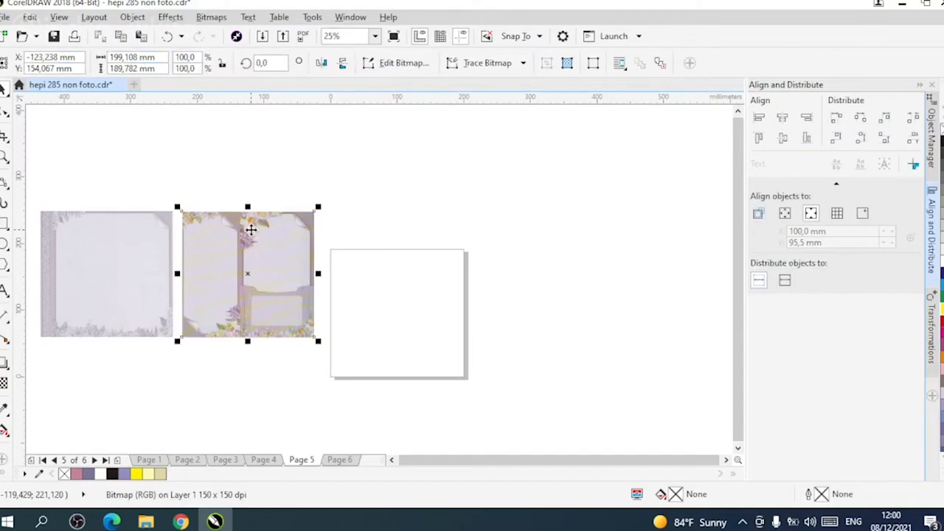
key(p)
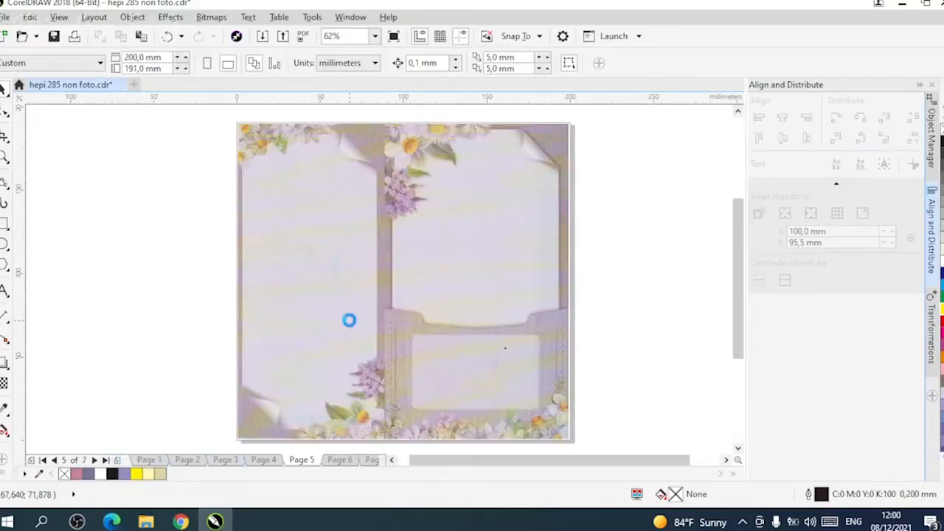
Paste the front invitation text, couple photo, QR code and location map over the flowered image on page 5.
key(ctrl+v)
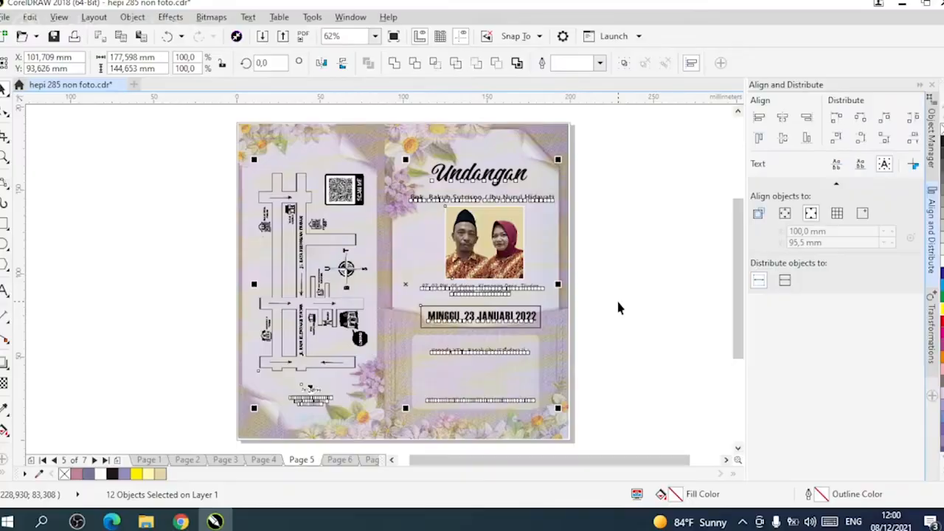
click(592, 299)
scroll(593, 300, right, 2)
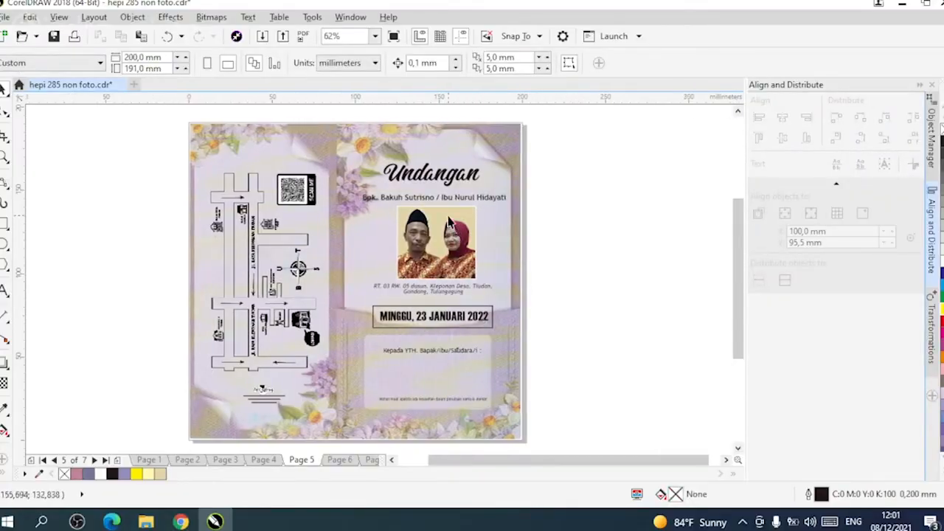
Scale the "Undangan" title above the couple photo down slightly.
scroll(436, 163, up, 3)
click(436, 191)
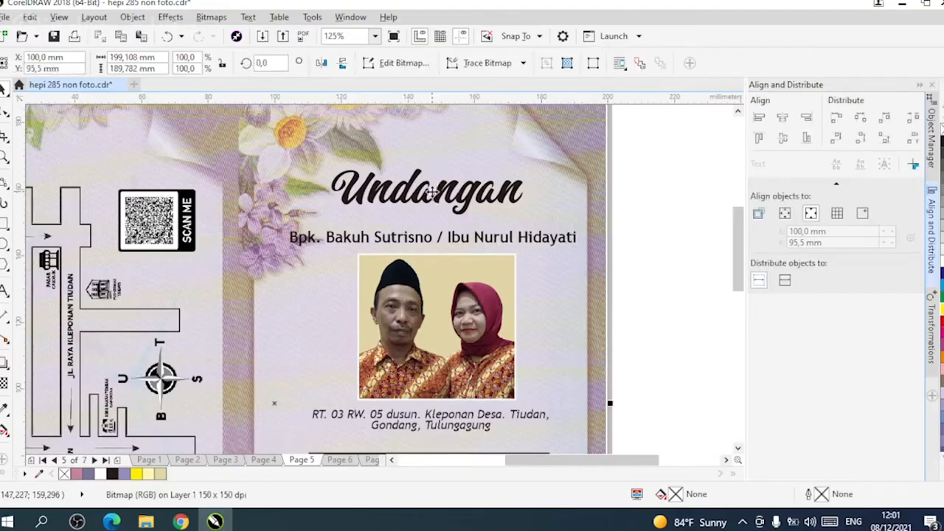
click(454, 210)
scroll(456, 205, down, 3)
scroll(456, 203, up, 3)
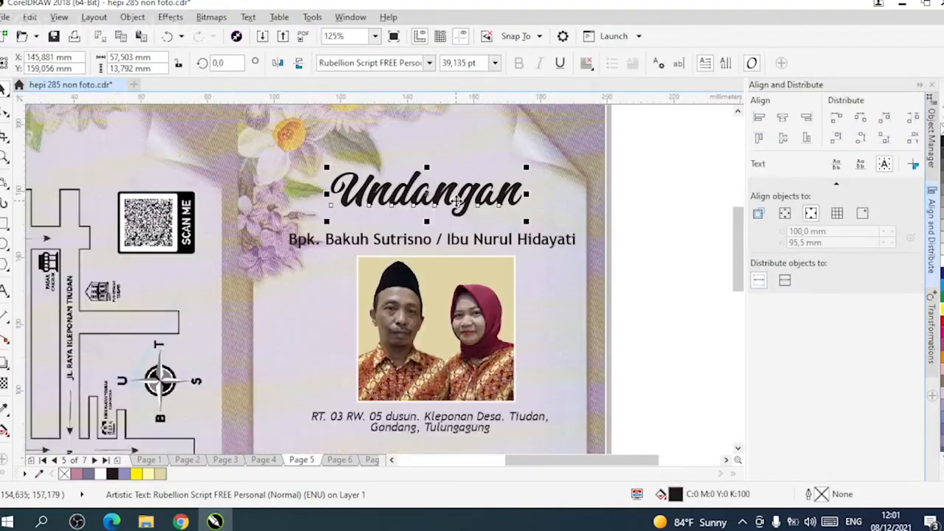
drag(525, 168, 516, 166)
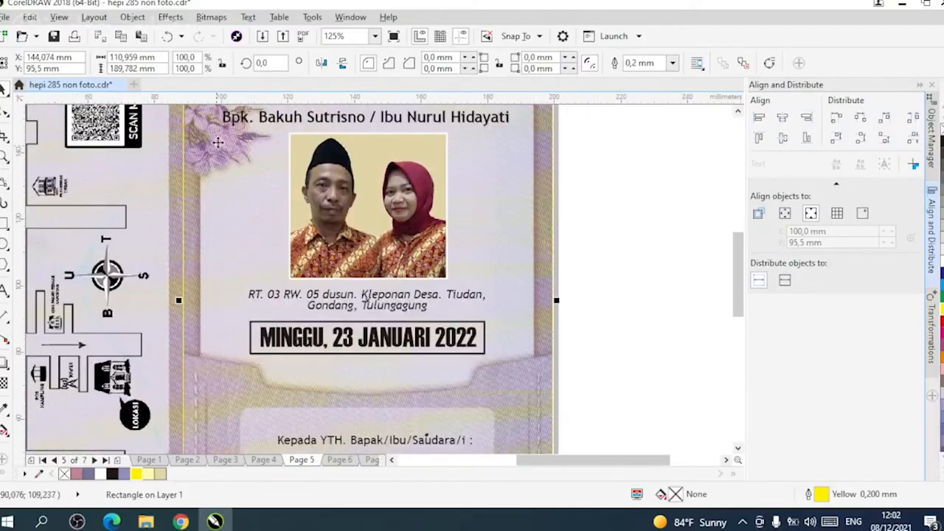
Delete the yellow guide rectangle around the cover panel on page 5 and save the document.
drag(214, 171, 209, 246)
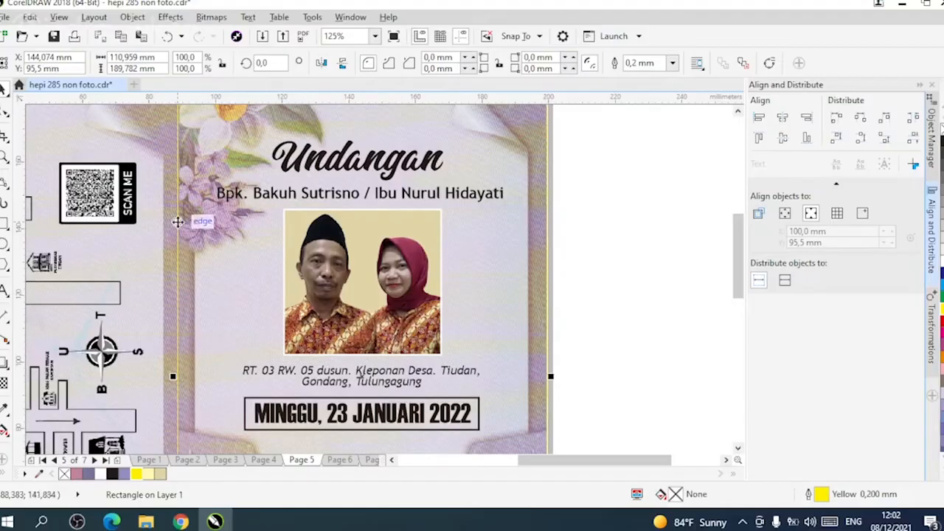
scroll(219, 257, down, 3)
scroll(261, 261, up, 3)
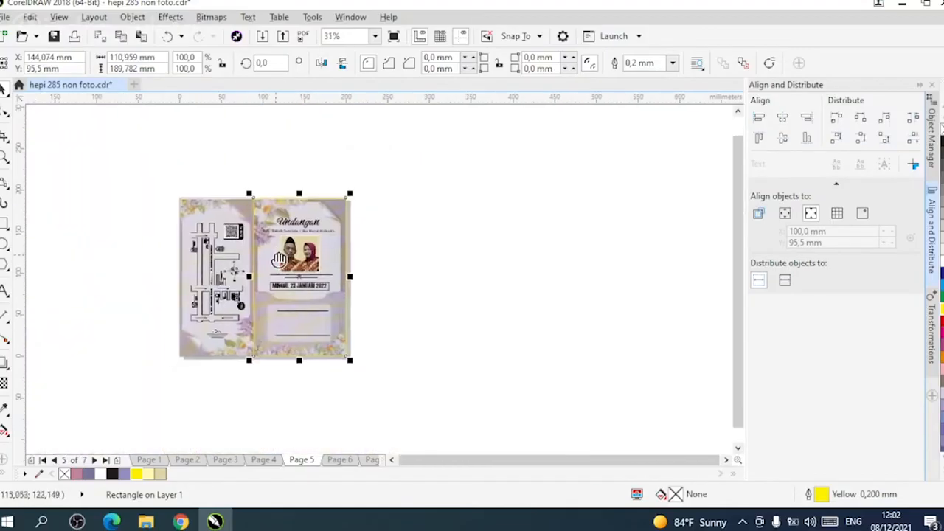
drag(287, 255, 288, 244)
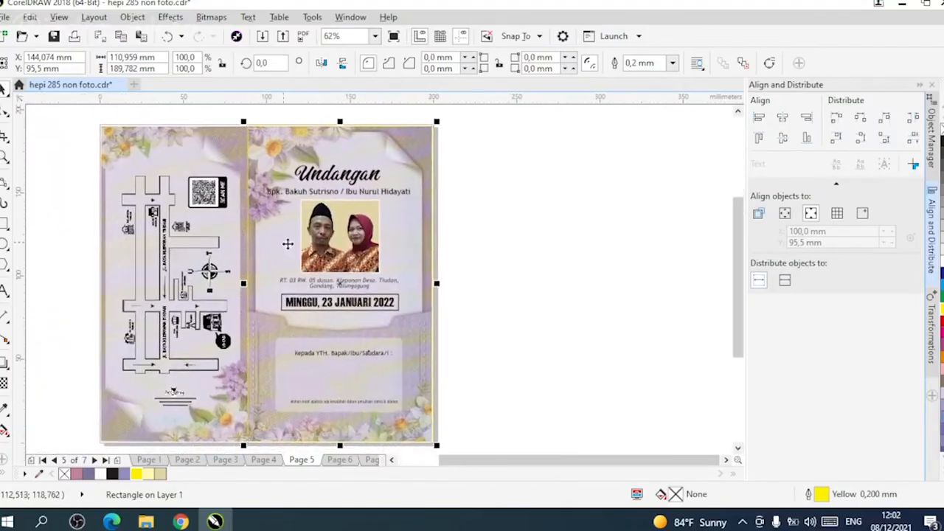
key(Delete)
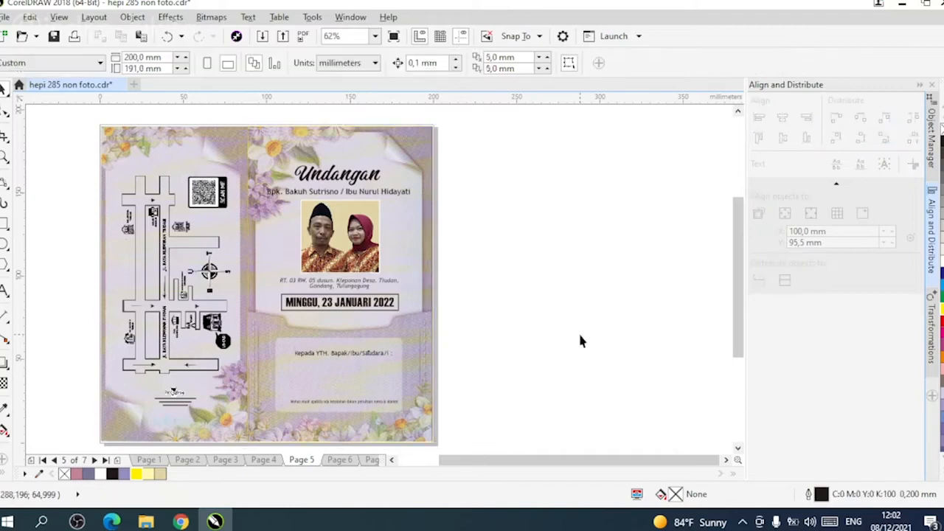
key(ctrl+s)
On page 6, draw a full-height rectangle 190 mm tall from the page's left edge and set its width to 110 mm.
key(Page_Down)
drag(296, 158, 297, 171)
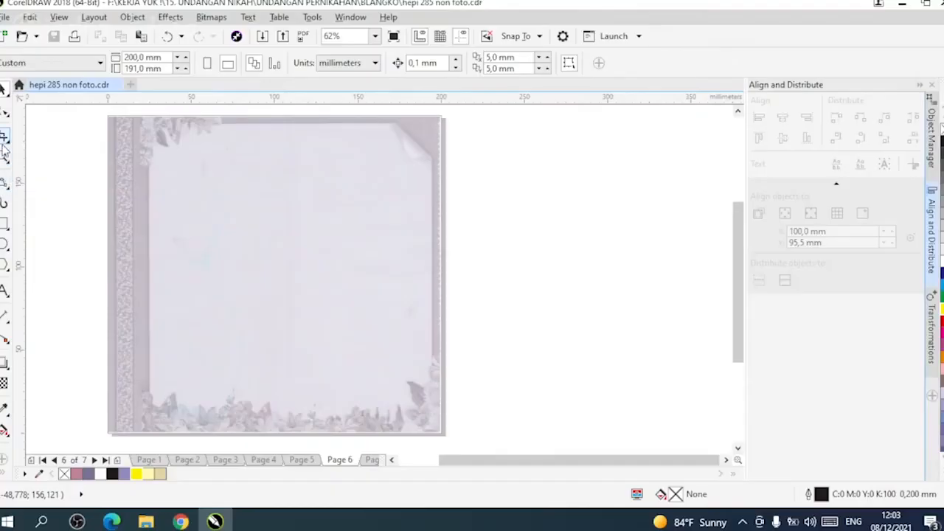
click(4, 222)
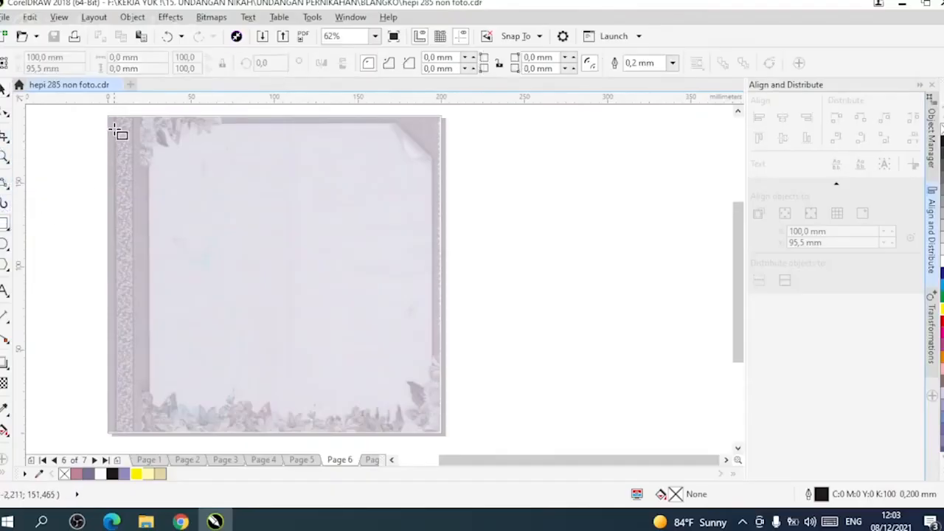
drag(108, 117, 287, 434)
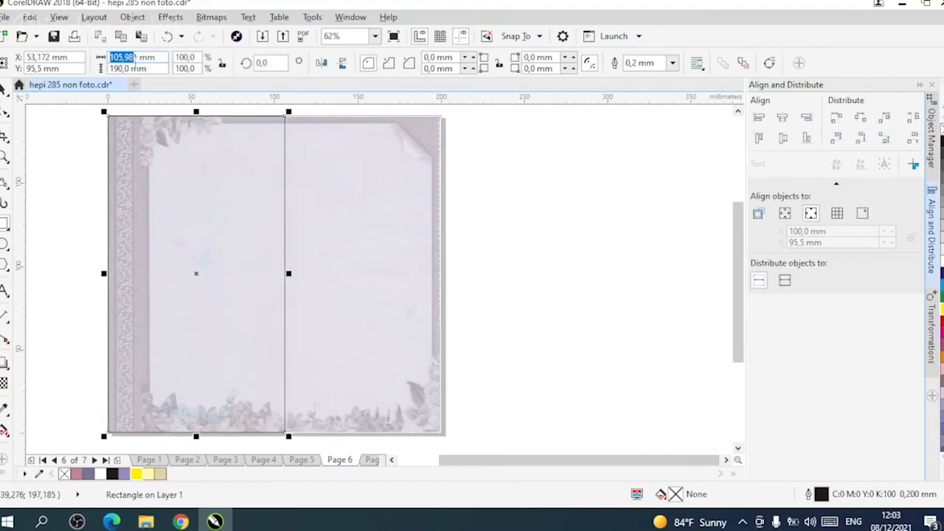
text(11)
key(Return)
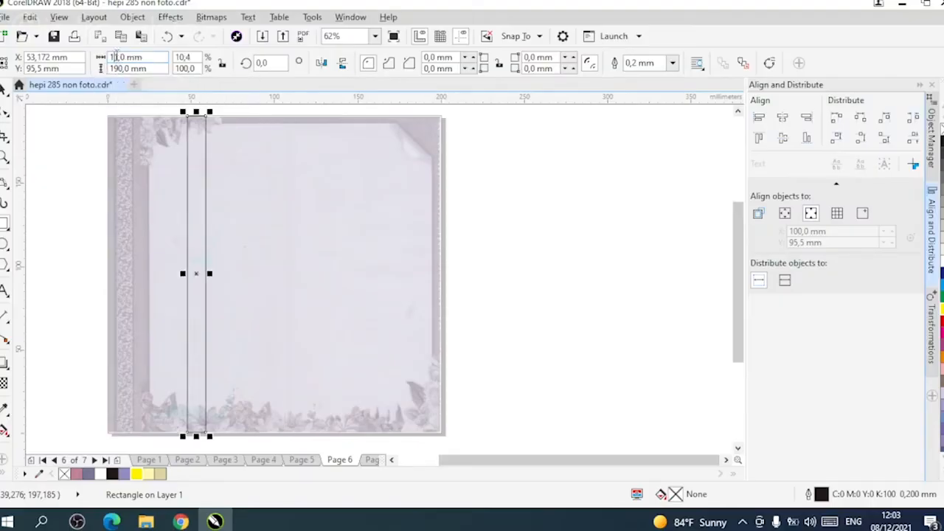
key(Return)
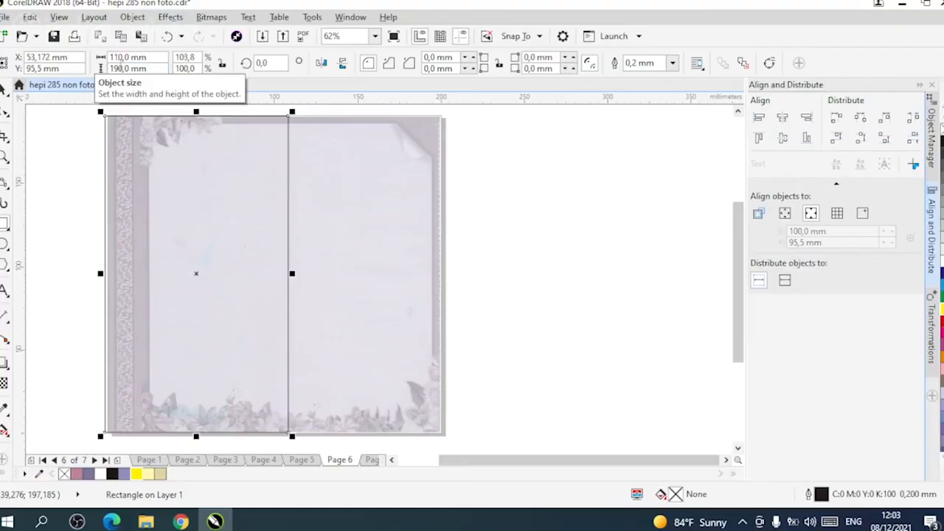
Nudge the 110 mm wide rectangle to the right until its left edge lines up with the page's left edge.
scroll(113, 192, up, 4)
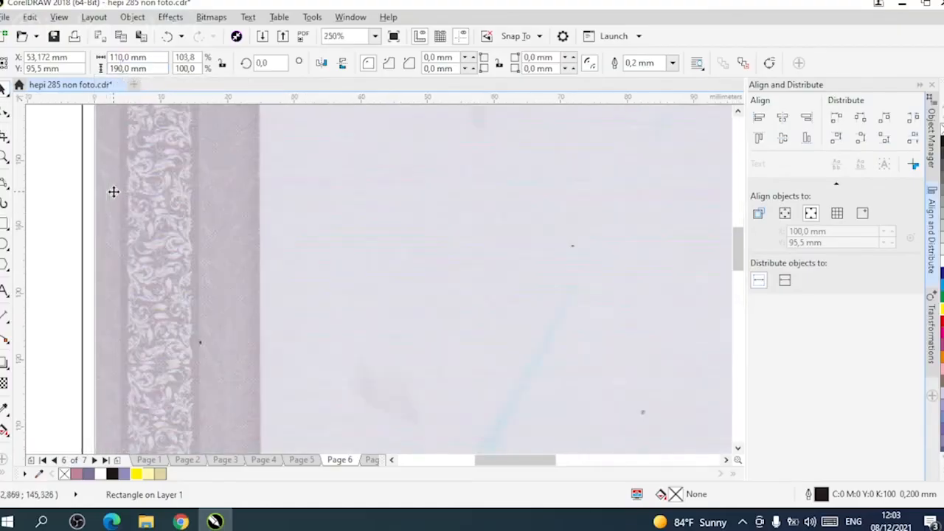
key(Right)
key(Right)
key(Right)
key(Right)
key(Right)
key(Right)
key(Right)
key(Right)
key(Right)
key(Right)
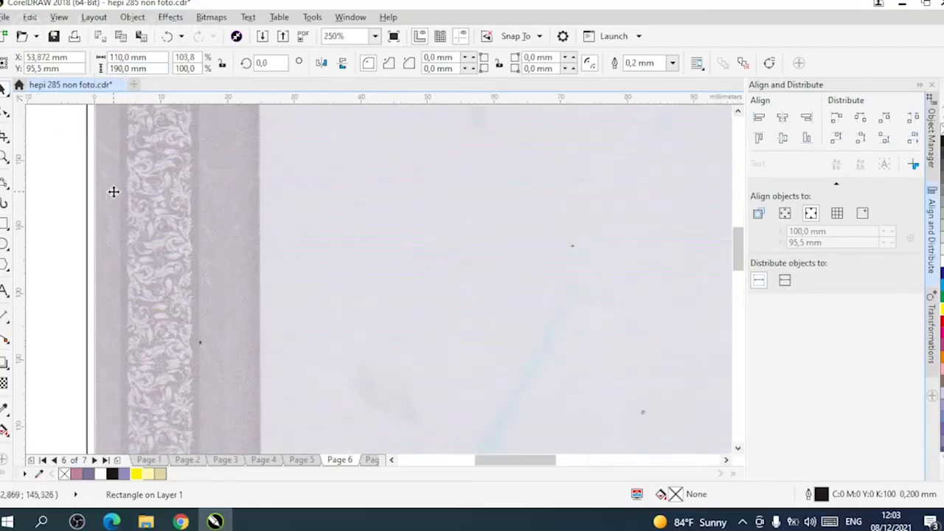
key(Right)
key(Right)
key(Right)
key(Right)
key(Right)
key(Right)
key(Right)
key(Right)
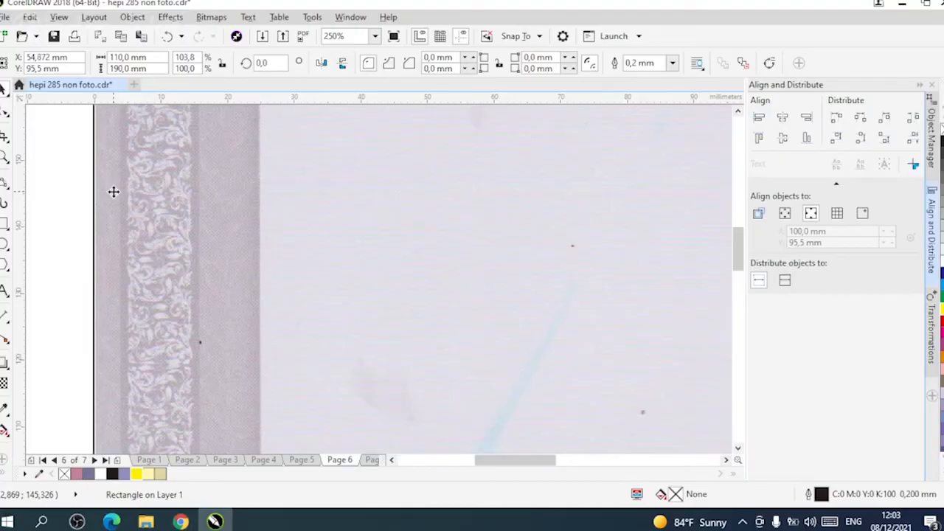
scroll(113, 191, down, 4)
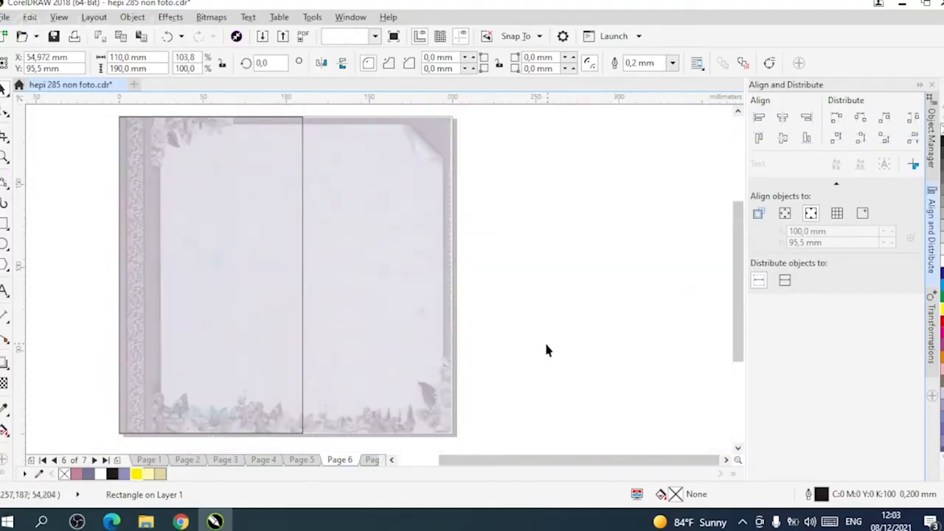
click(545, 340)
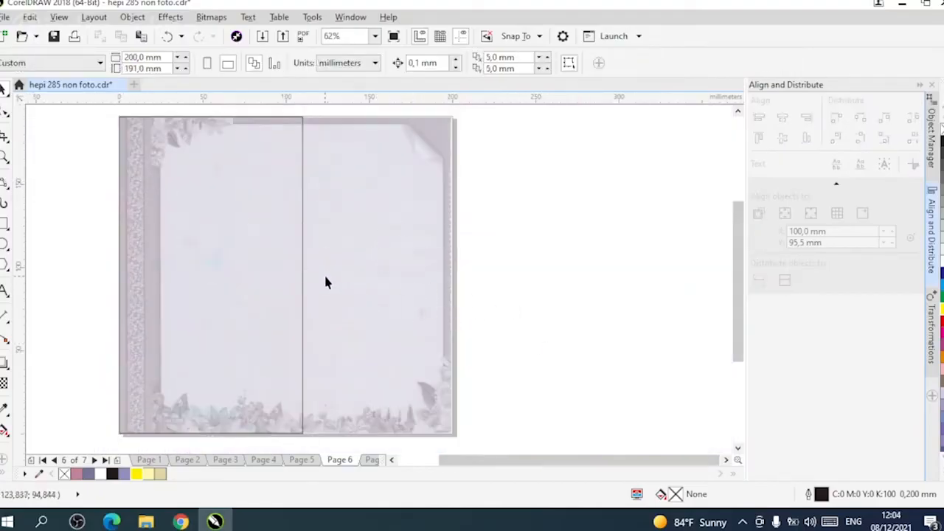
Paste the inner invitation text over the background image on page 6 and leave everything deselected.
scroll(326, 282, left, 1)
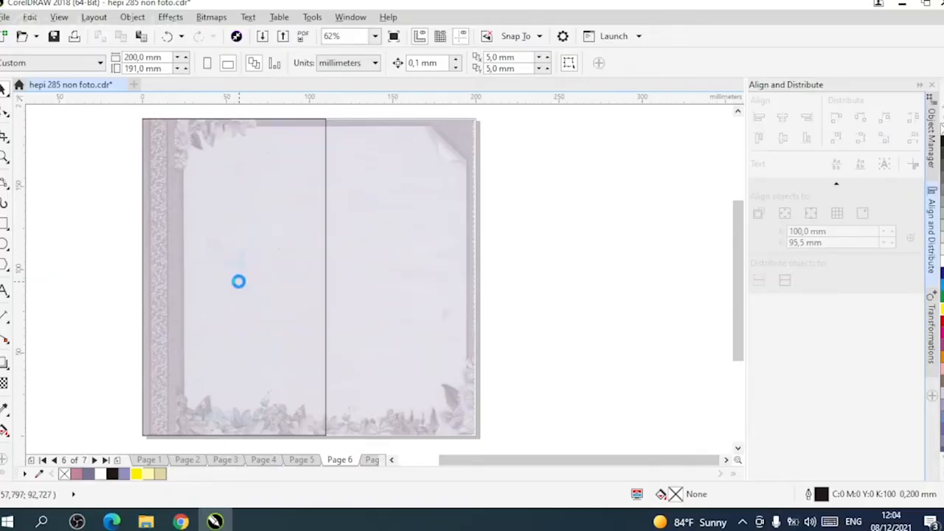
key(ctrl+v)
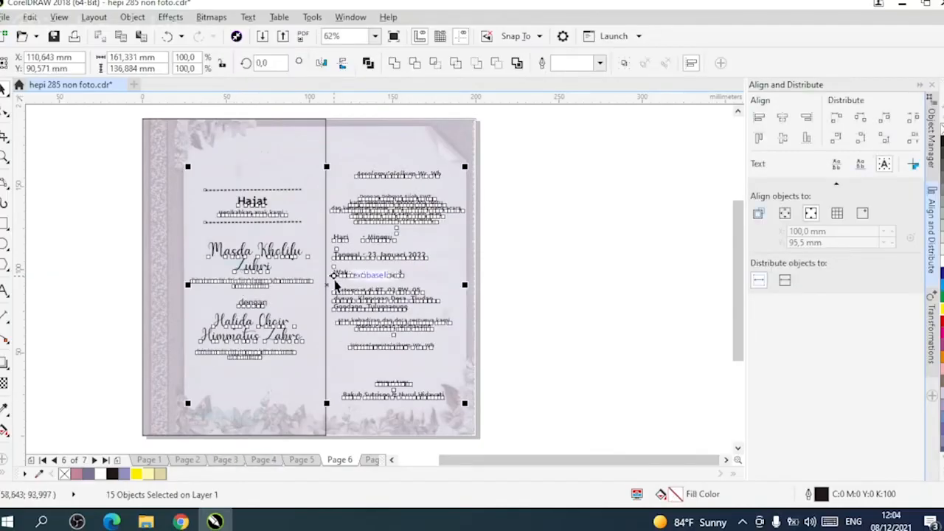
click(538, 318)
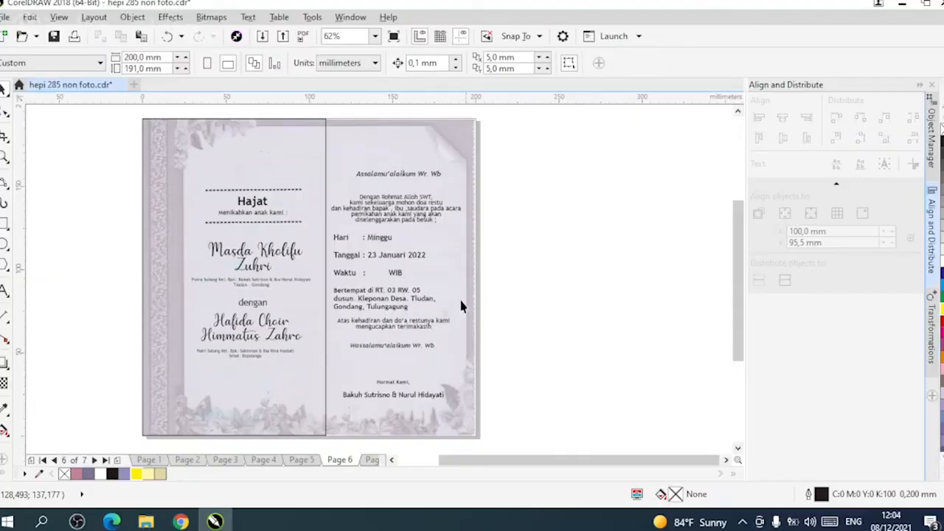
drag(330, 279, 329, 258)
drag(427, 225, 350, 230)
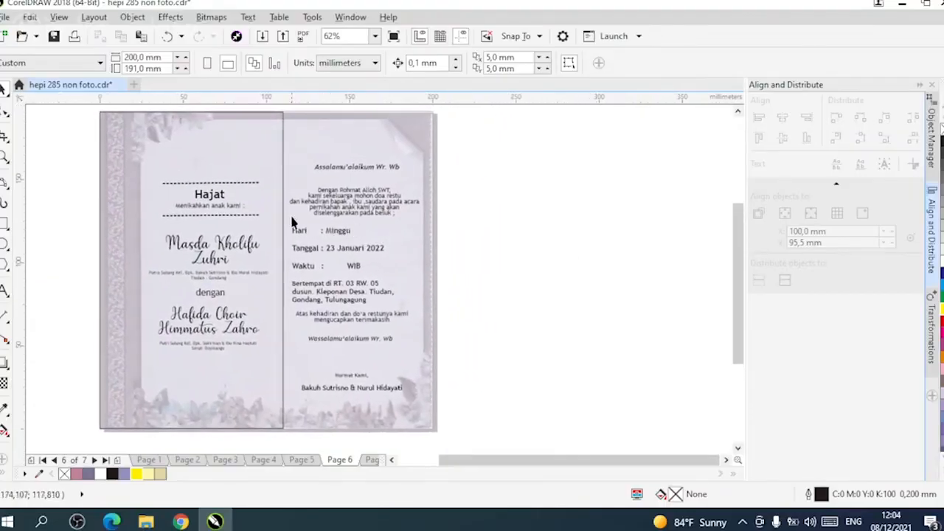
click(236, 151)
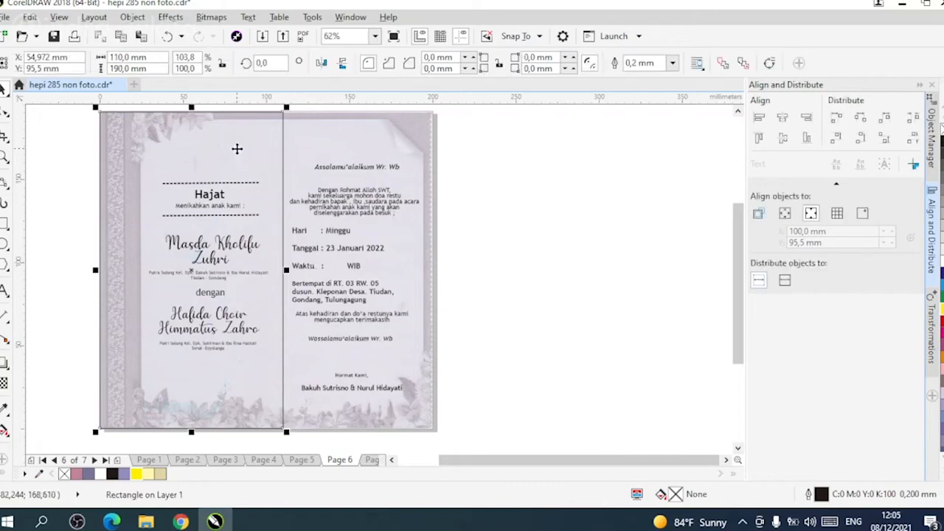
key(Escape)
Return to page 5 and delete the scanned background image, keeping the text, photo and map for printing.
click(301, 460)
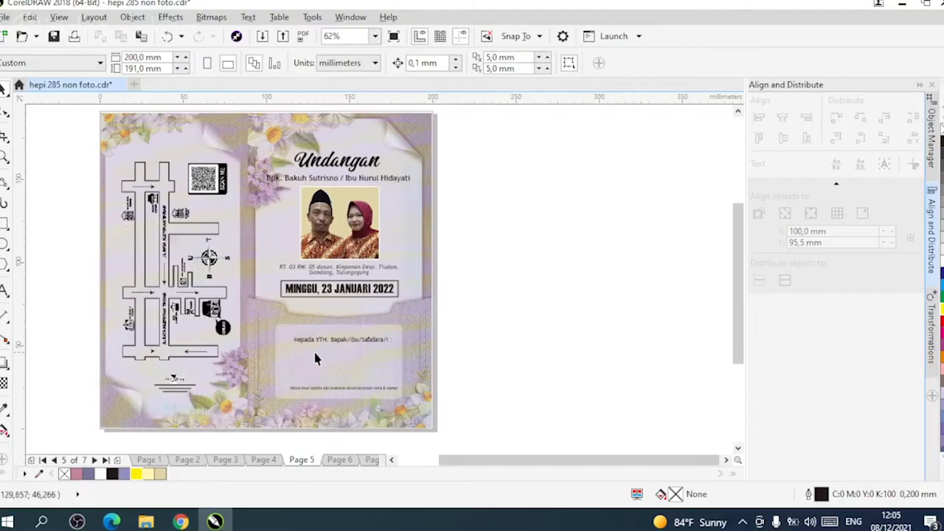
drag(497, 366, 532, 371)
click(455, 329)
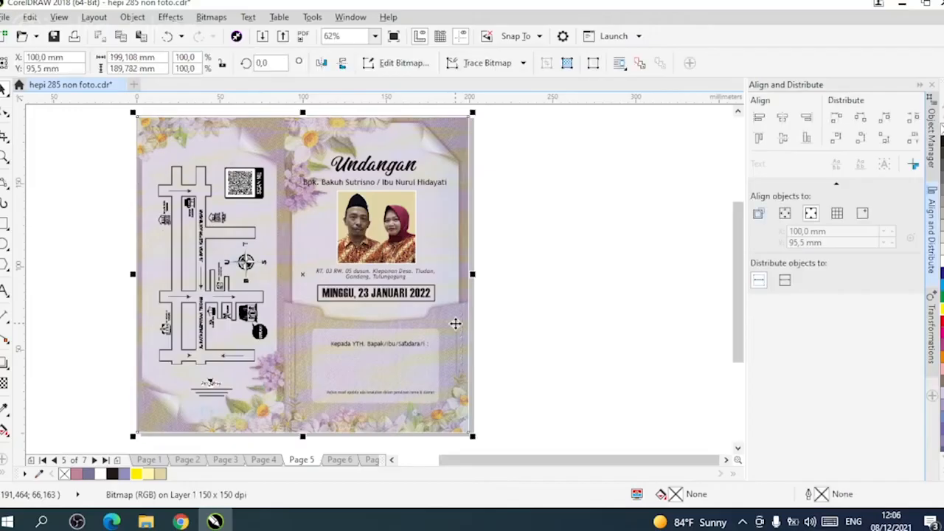
key(Delete)
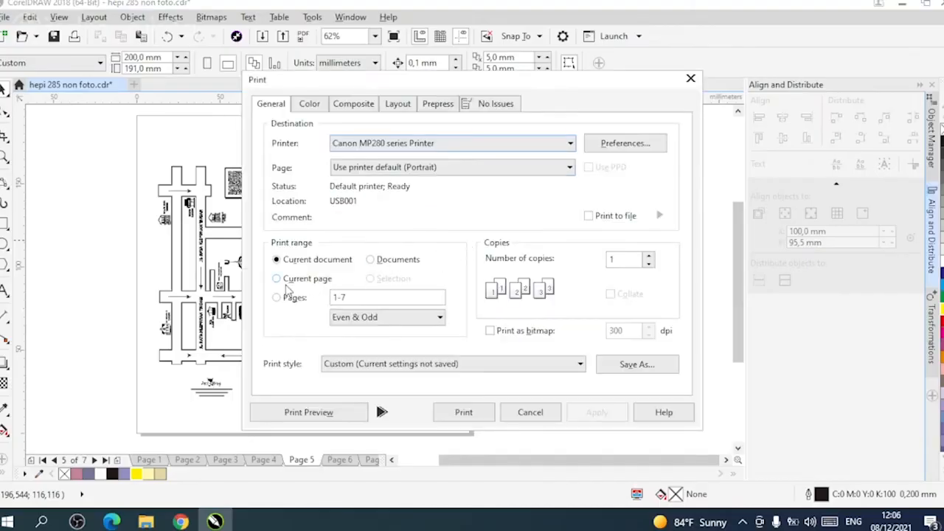
Limit the print range to the current page and set the Canon MP280 print quality to Fast.
click(277, 279)
click(646, 150)
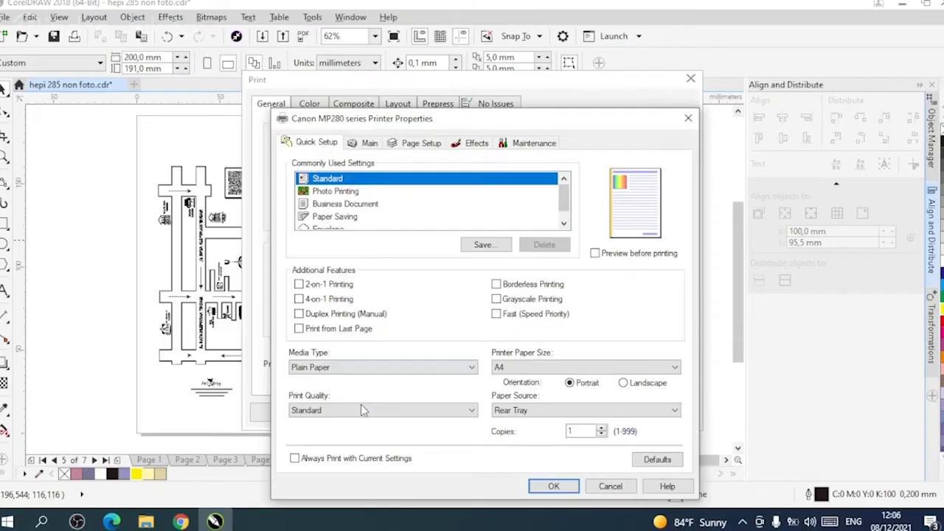
click(361, 410)
click(315, 443)
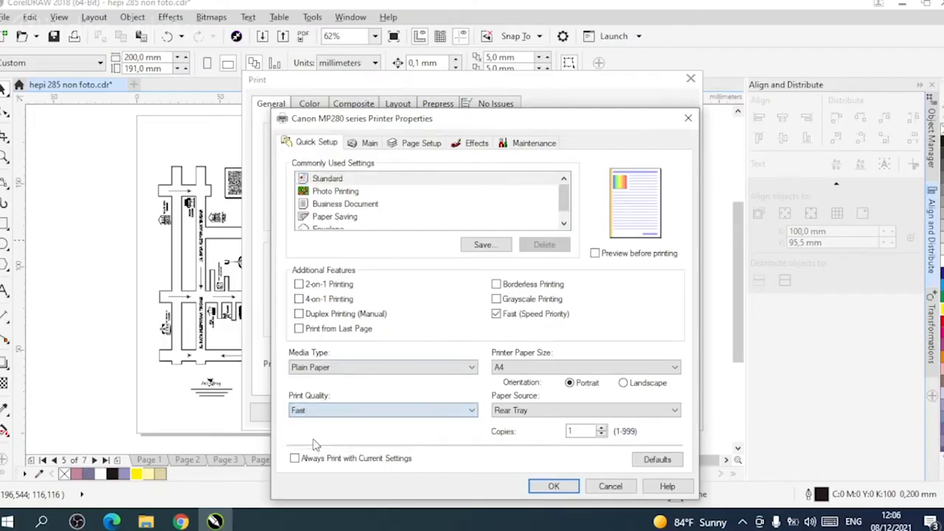
Set a custom printer paper size of 200 by 191 mm and print page 5.
click(520, 368)
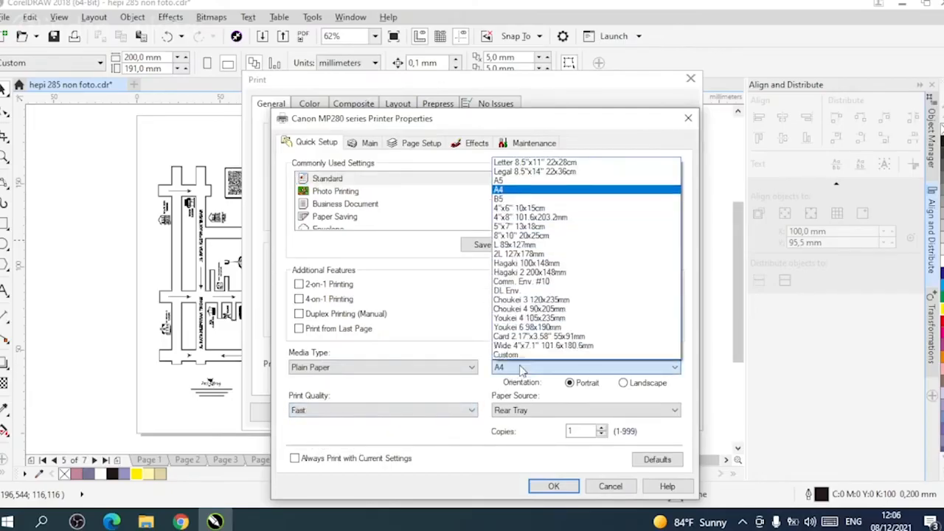
click(509, 355)
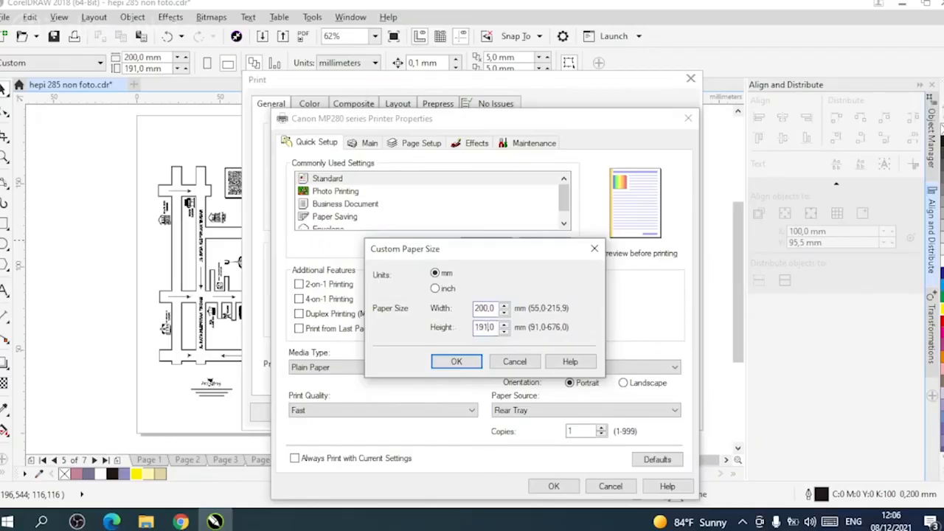
click(457, 361)
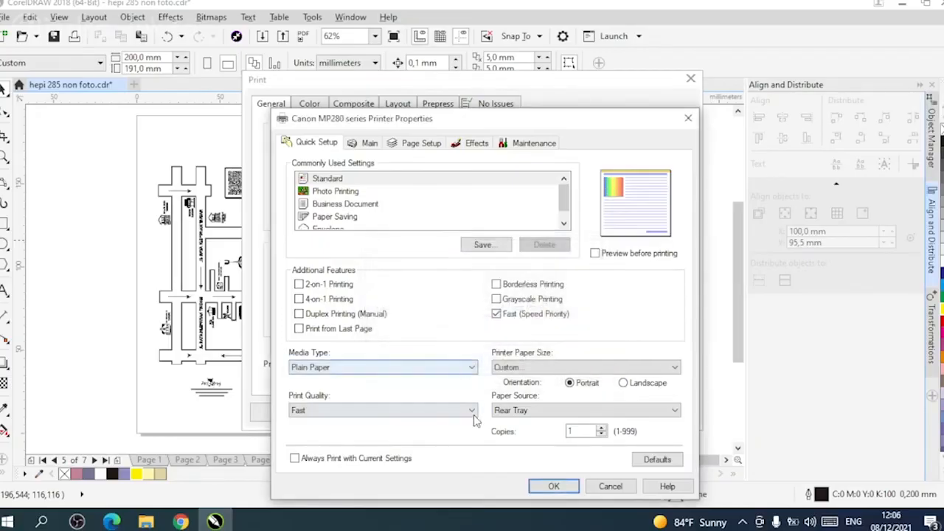
click(555, 488)
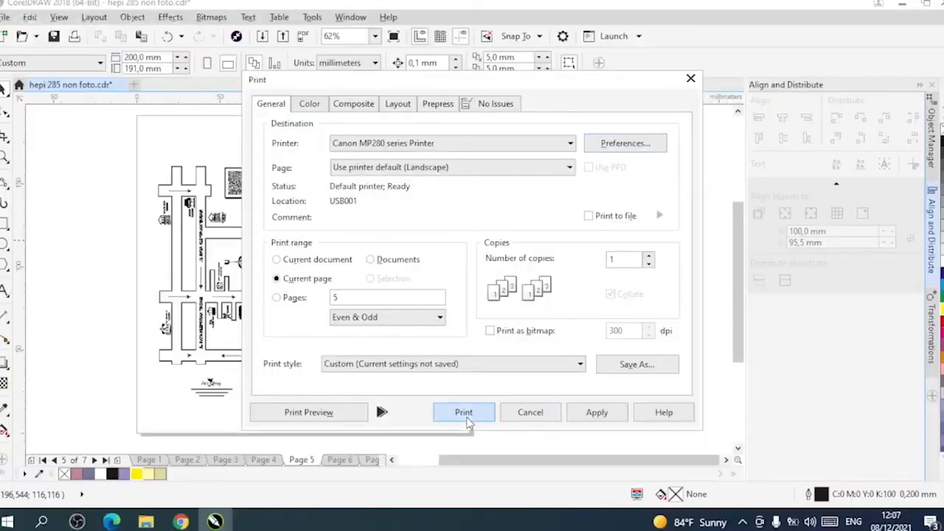
click(468, 421)
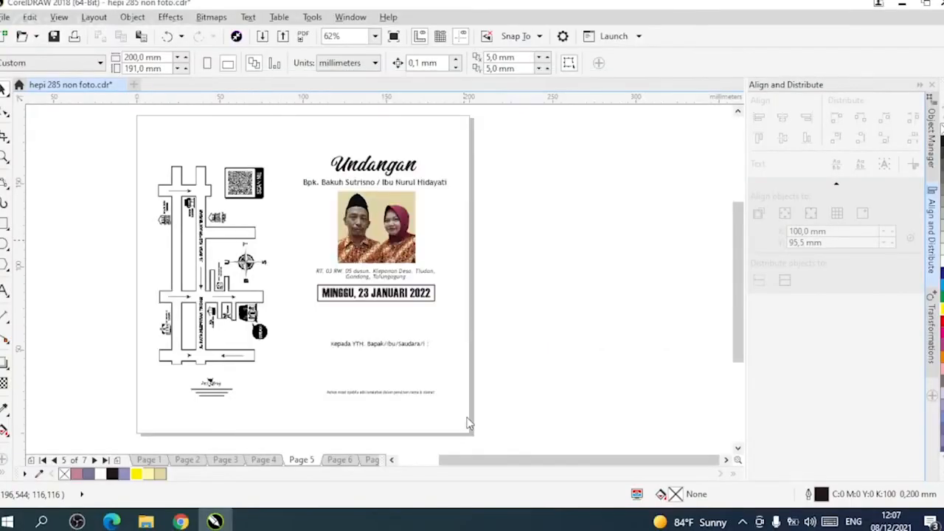